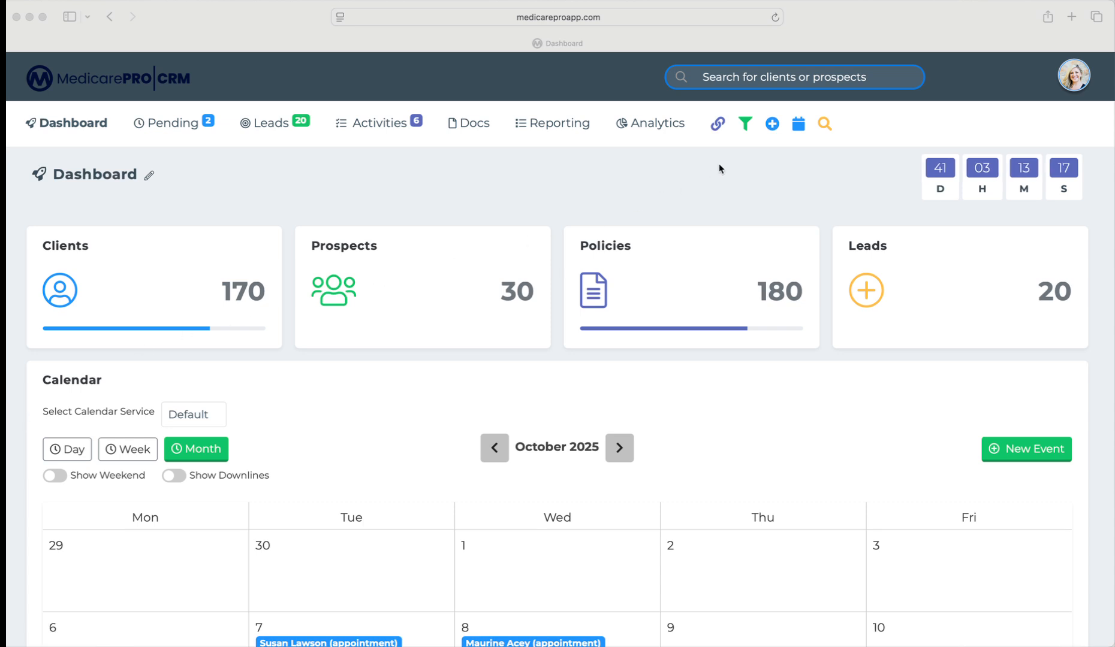
- Start a new contact with Relation Single and lead source Mailer
{"action": "left_click", "coordinate": [772, 126]}
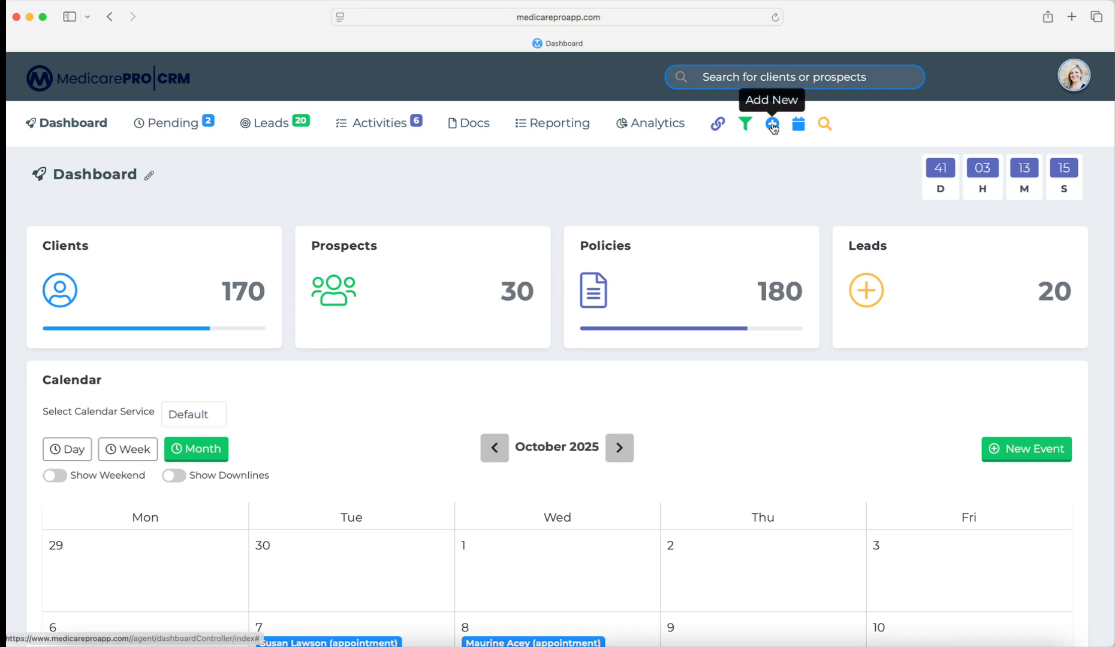
{"action": "left_click", "coordinate": [772, 124]}
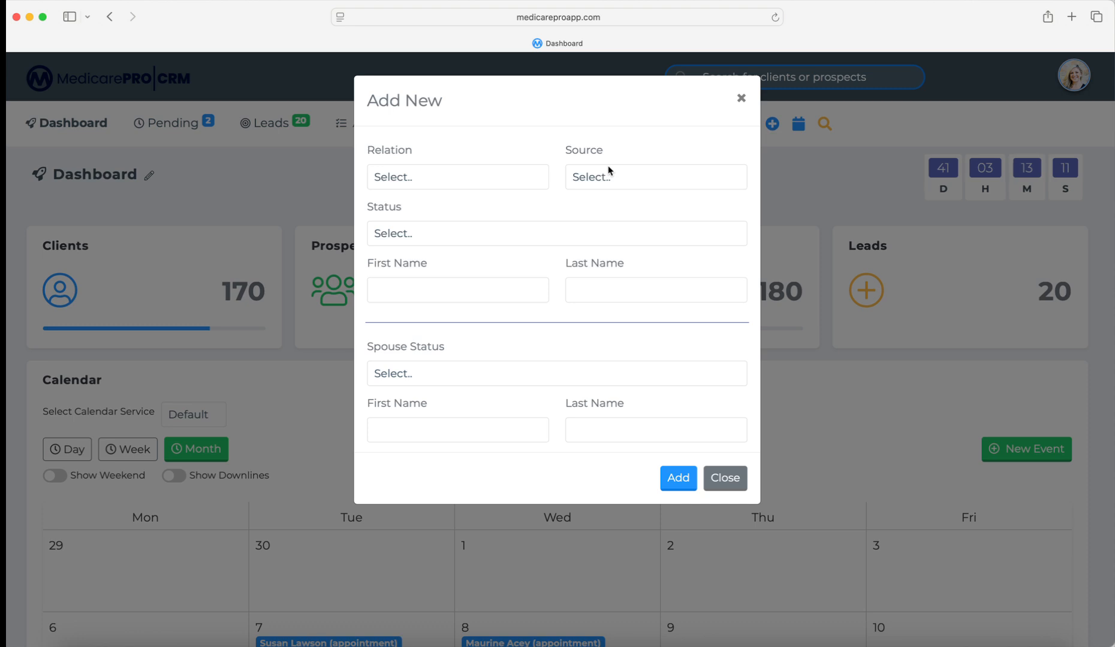
{"action": "left_click", "coordinate": [459, 175]}
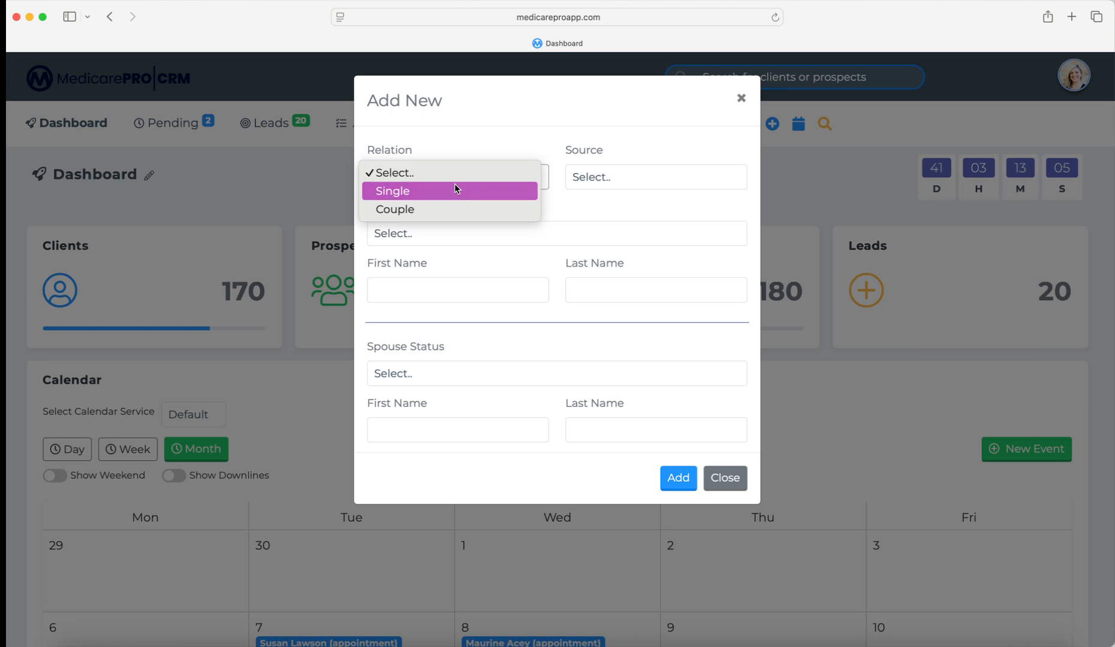
{"action": "left_click", "coordinate": [391, 190]}
{"action": "left_click", "coordinate": [599, 178]}
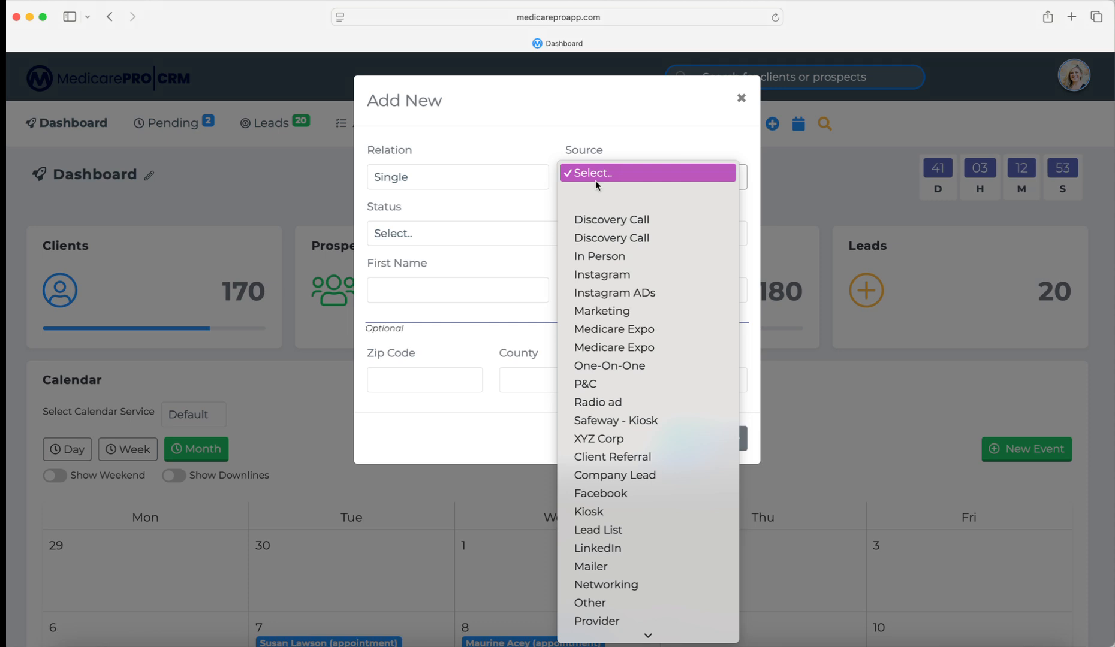
{"action": "scroll", "coordinate": [599, 269], "scroll_direction": "down", "scroll_amount": 3}
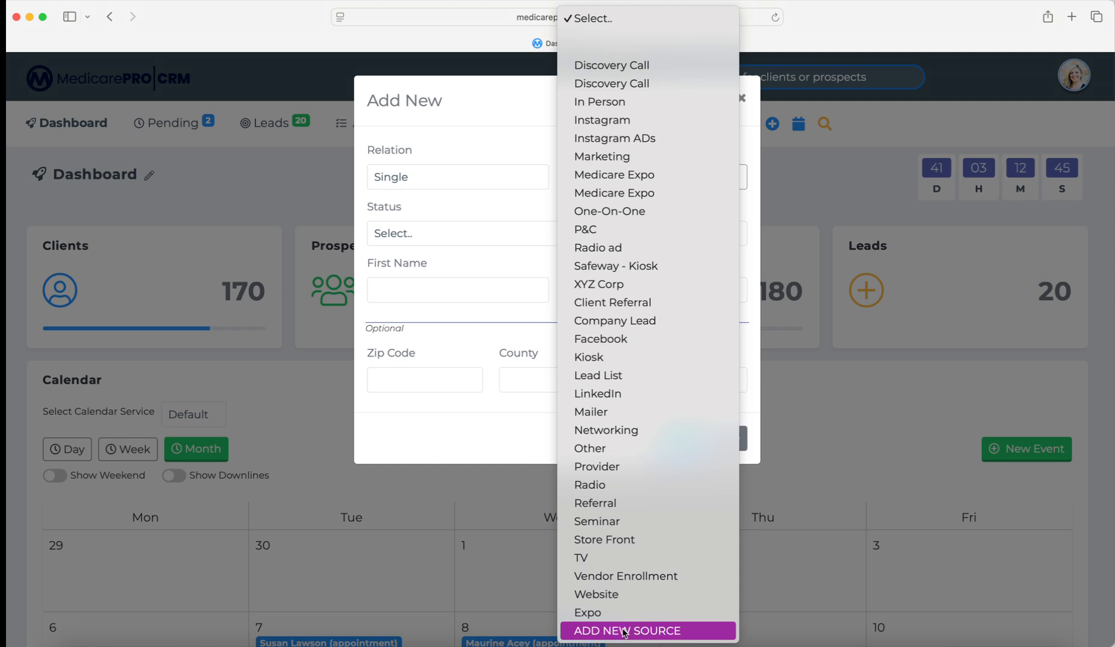
{"action": "left_click", "coordinate": [617, 415]}
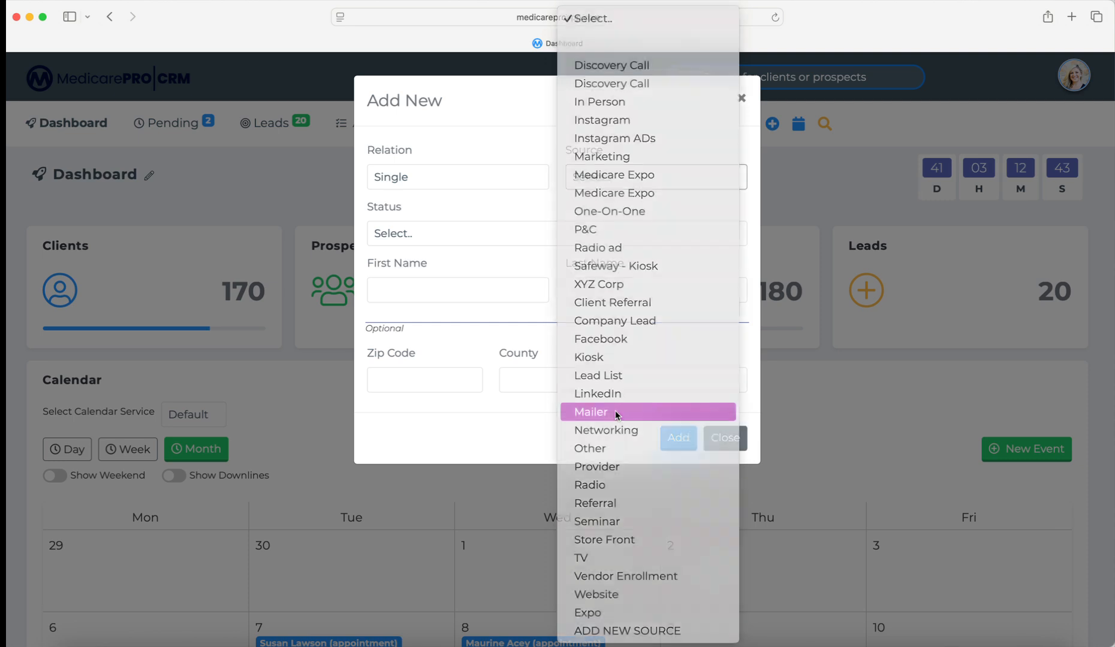
{"action": "left_click", "coordinate": [484, 239]}
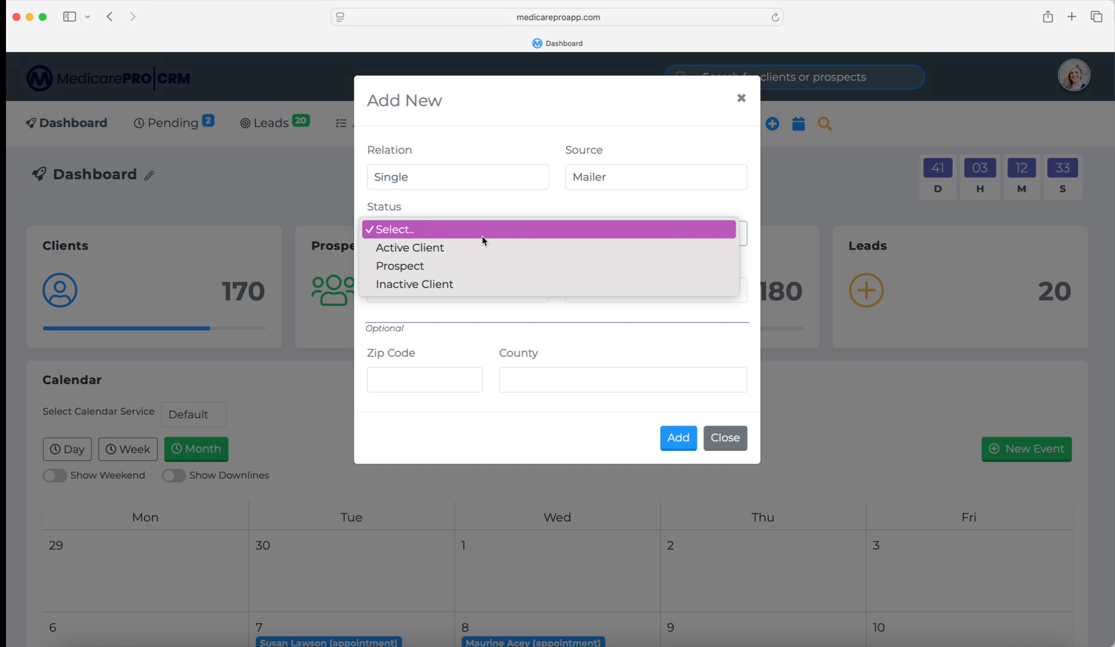
- Set status to Prospect, show it on the Leads page, and enter the prospect's first and last name
{"action": "left_click", "coordinate": [428, 266]}
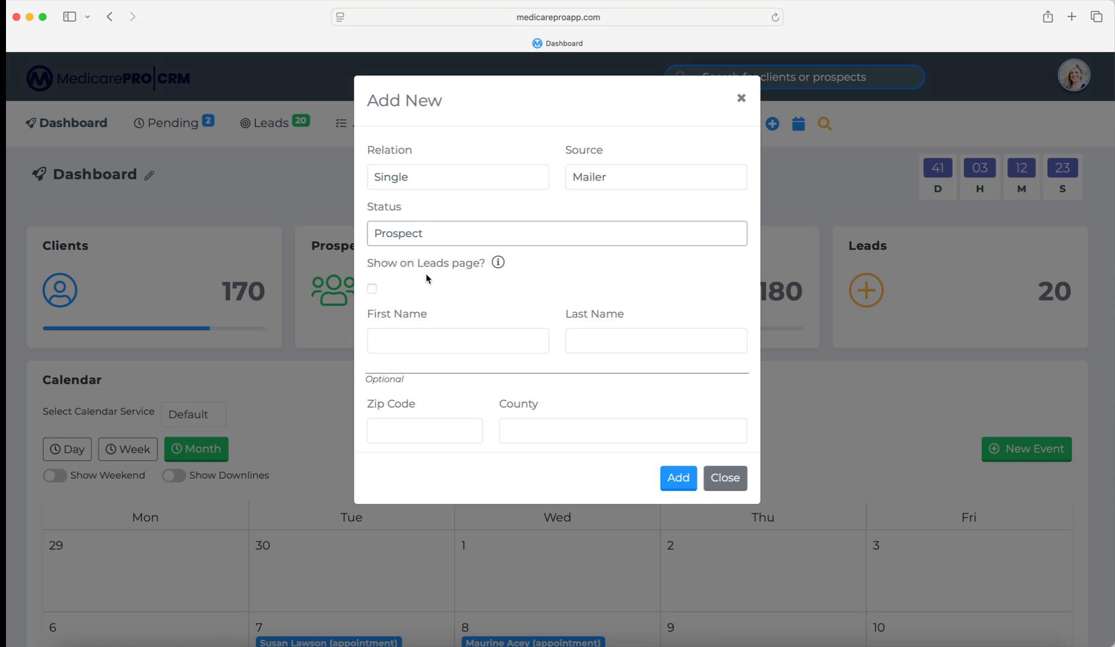
{"action": "left_click", "coordinate": [372, 287]}
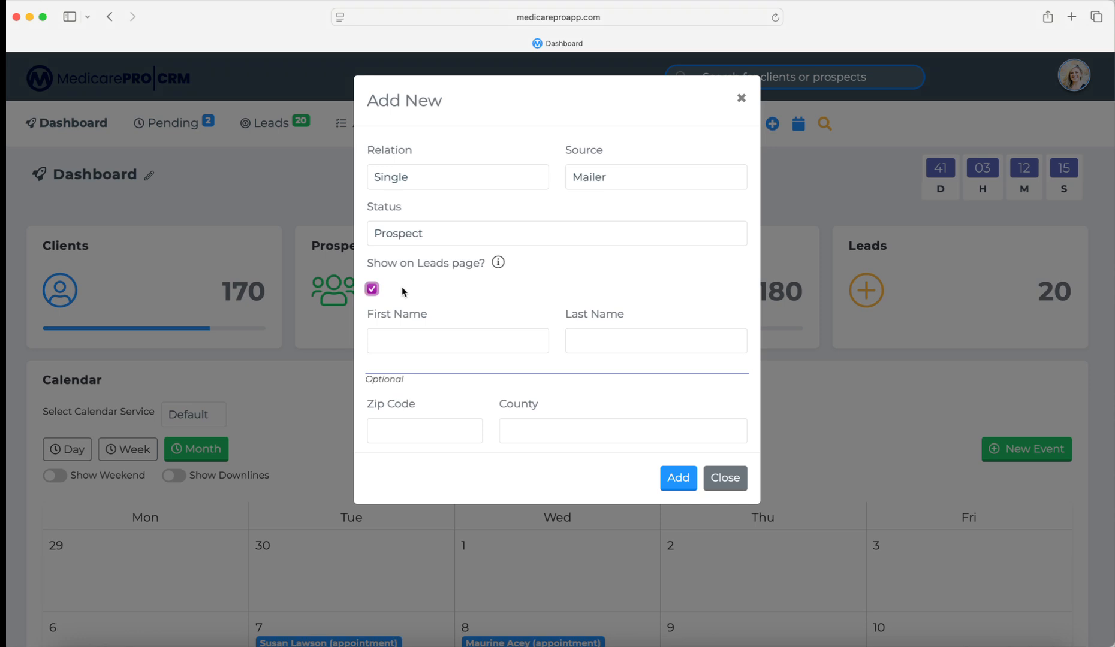
{"action": "scroll", "coordinate": [420, 288], "scroll_direction": "down", "scroll_amount": 1}
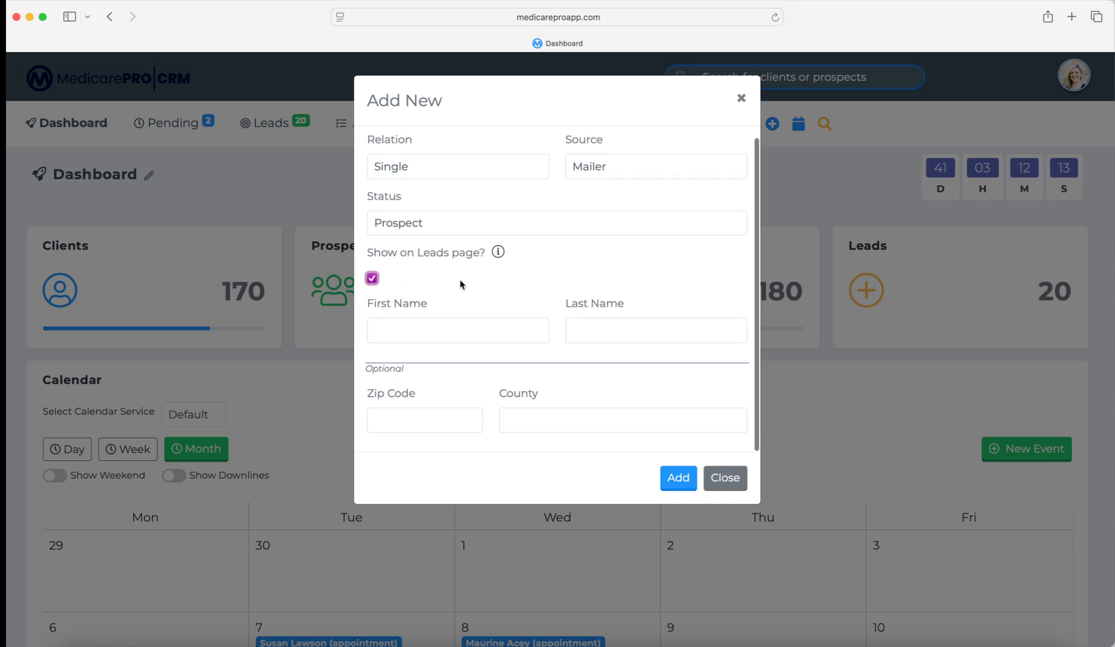
{"action": "left_click", "coordinate": [451, 319]}
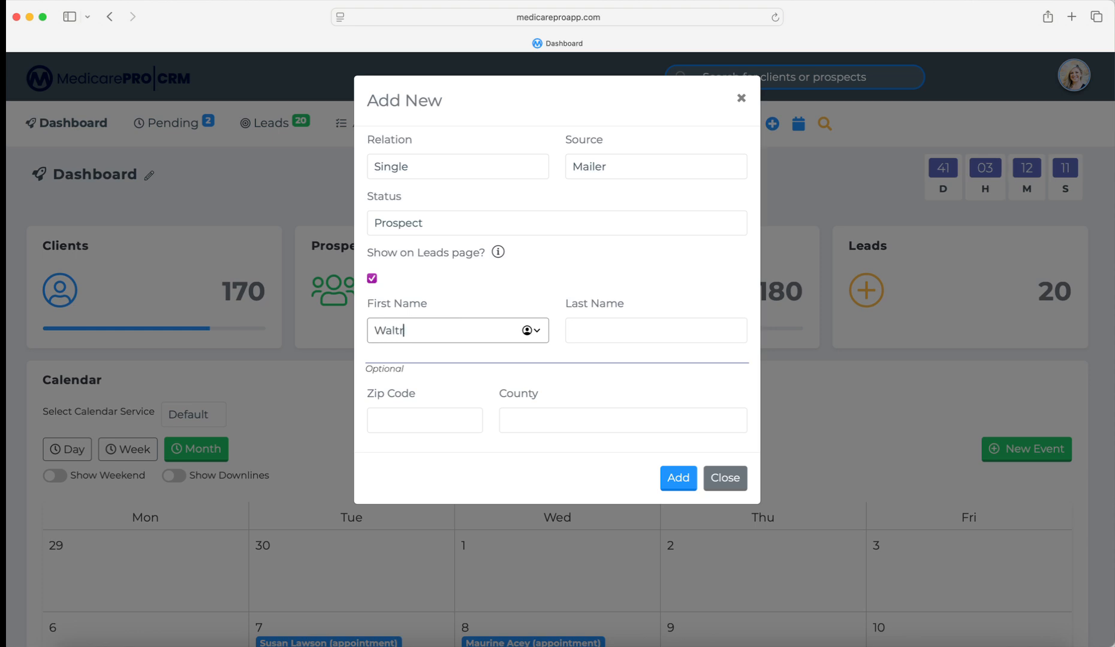
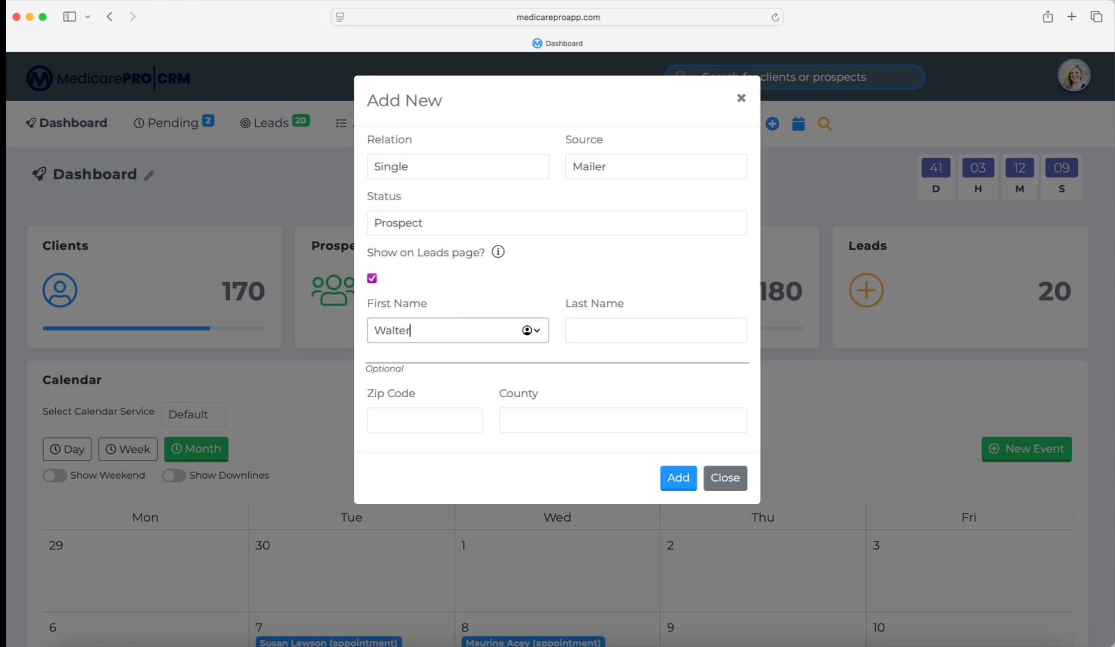
{"action": "key", "text": "Tab"}
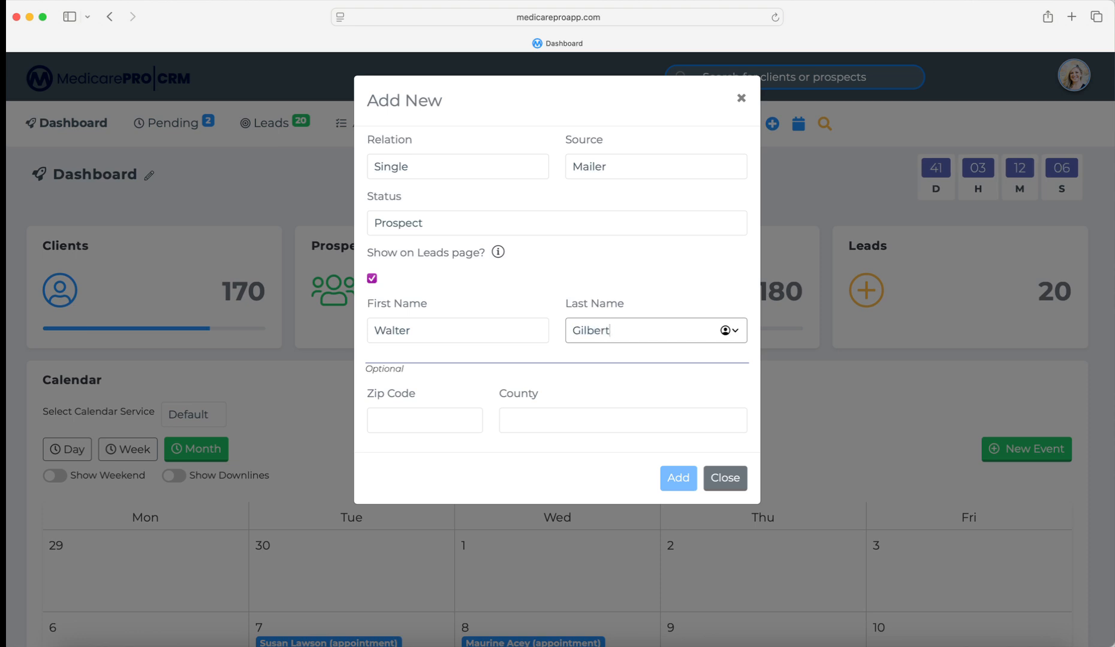
- Enter the prospect's zip code, choose Maricopa (AZ) county, and add the prospect
{"action": "left_click", "coordinate": [397, 414]}
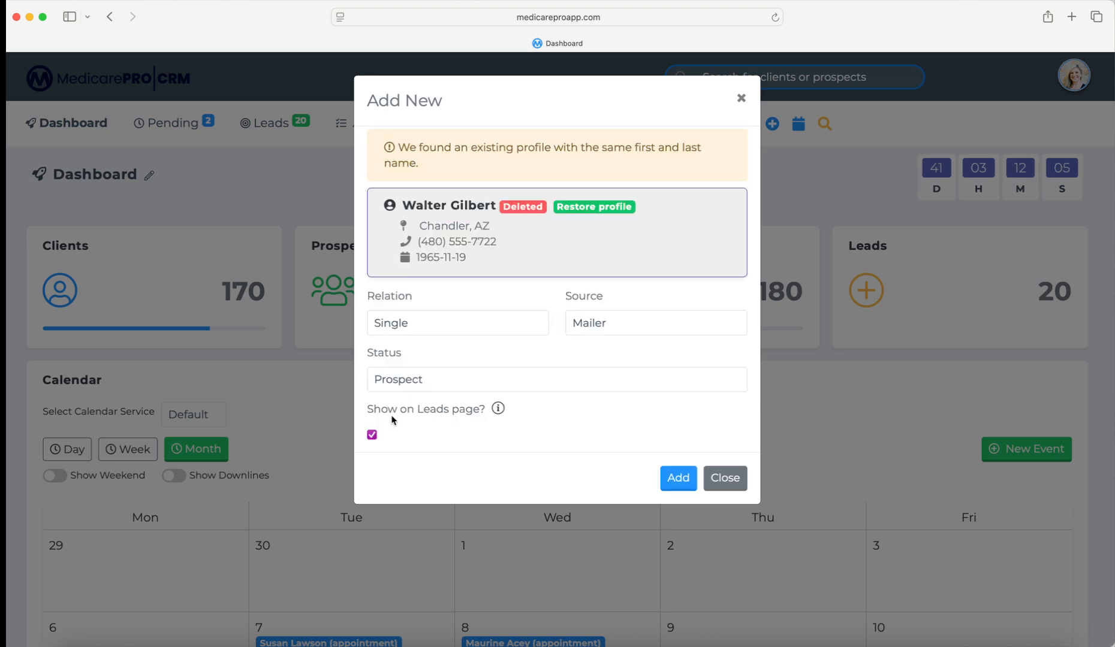
{"action": "type", "text": "85248"}
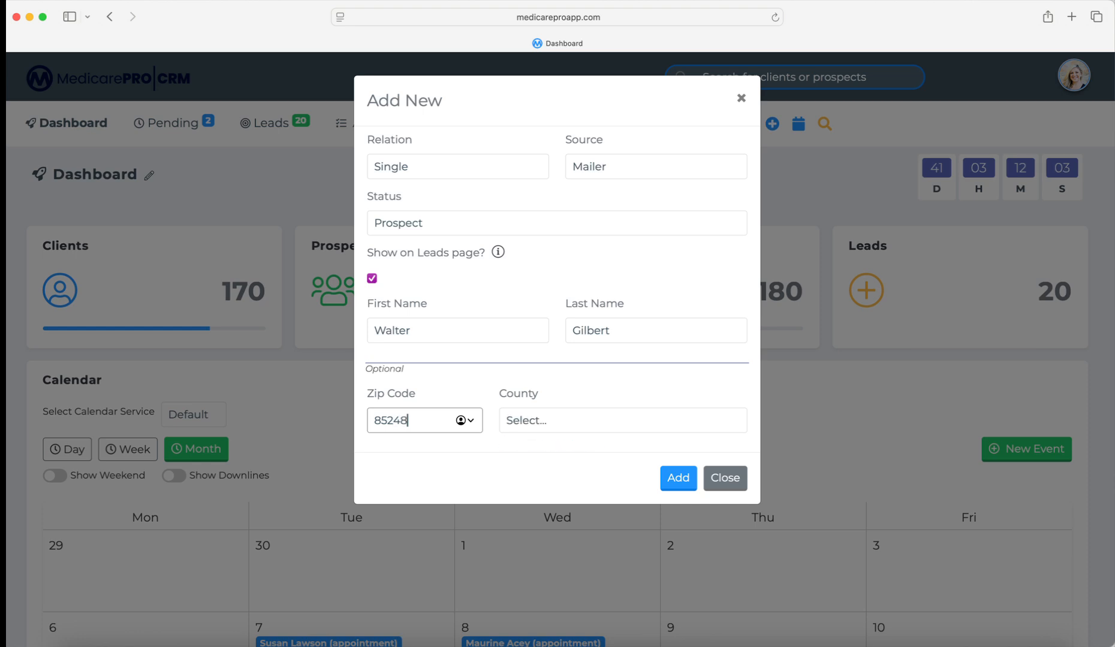
{"action": "left_click", "coordinate": [518, 423]}
{"action": "left_click", "coordinate": [524, 438]}
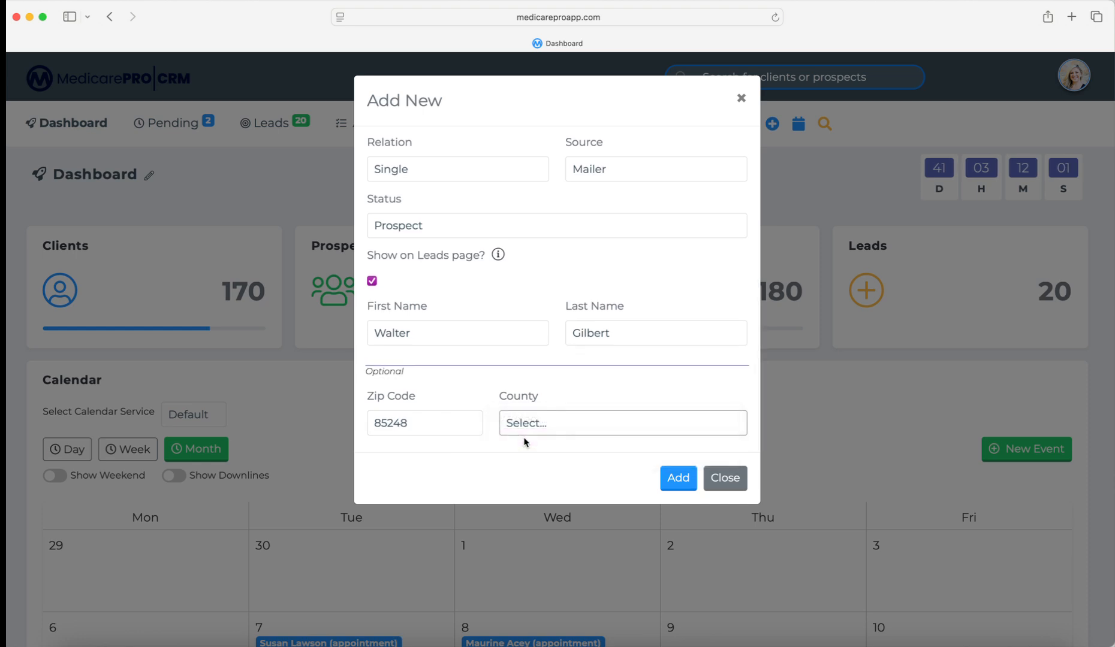
{"action": "left_click", "coordinate": [678, 478]}
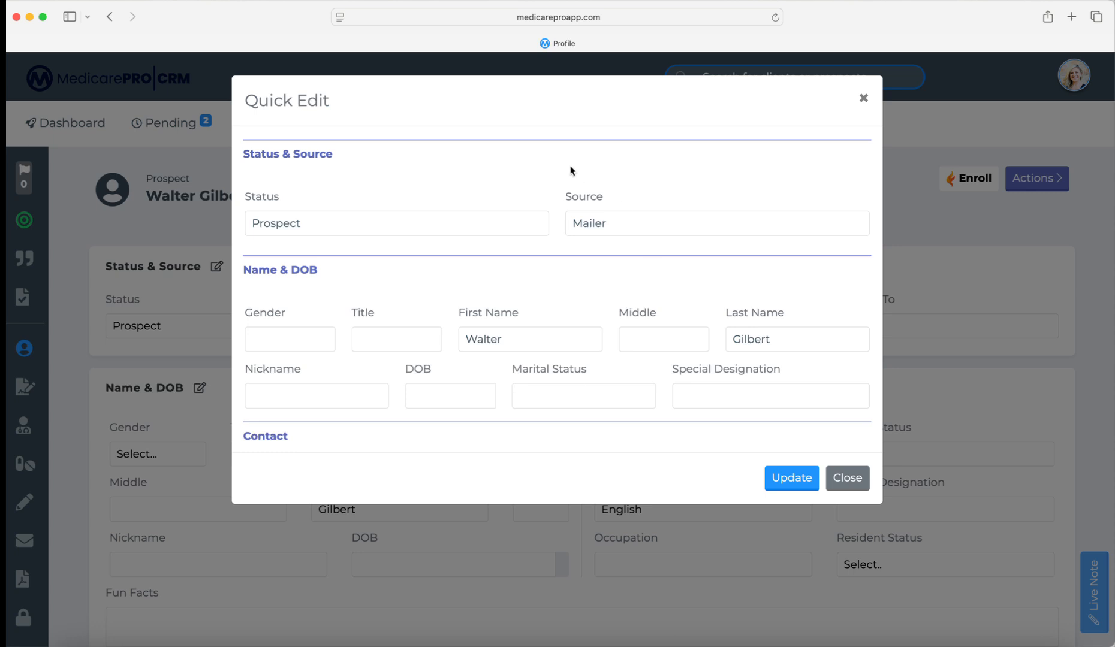
- Set gender to M and enter the prospect's middle name
{"action": "scroll", "coordinate": [407, 204], "scroll_direction": "down", "scroll_amount": 2}
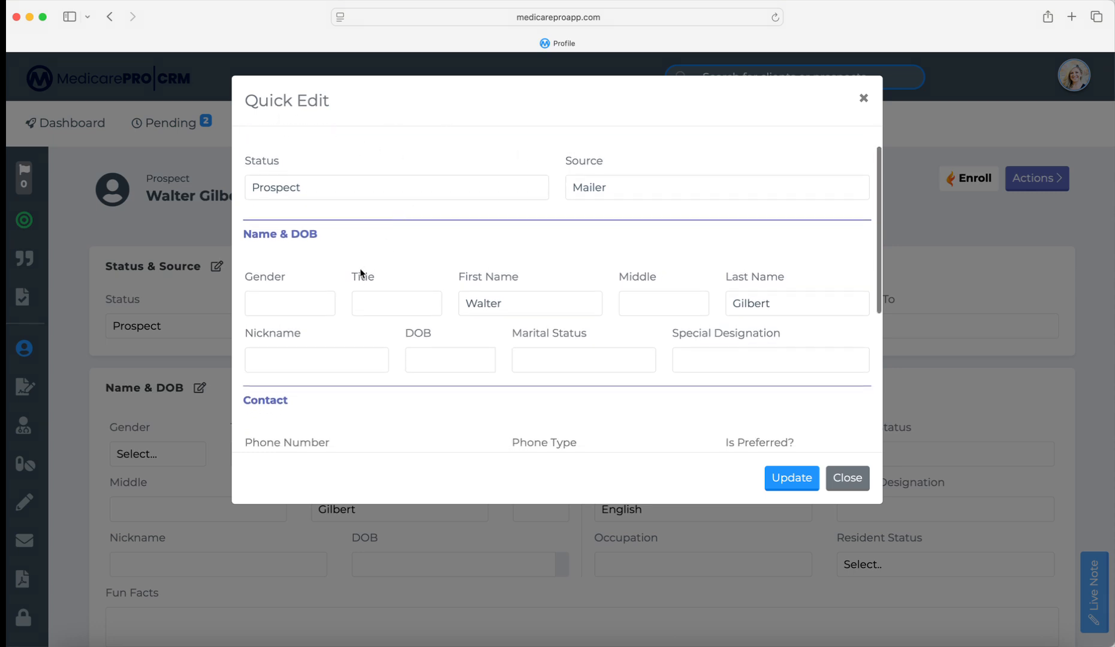
{"action": "left_click", "coordinate": [302, 303]}
{"action": "left_click", "coordinate": [292, 318]}
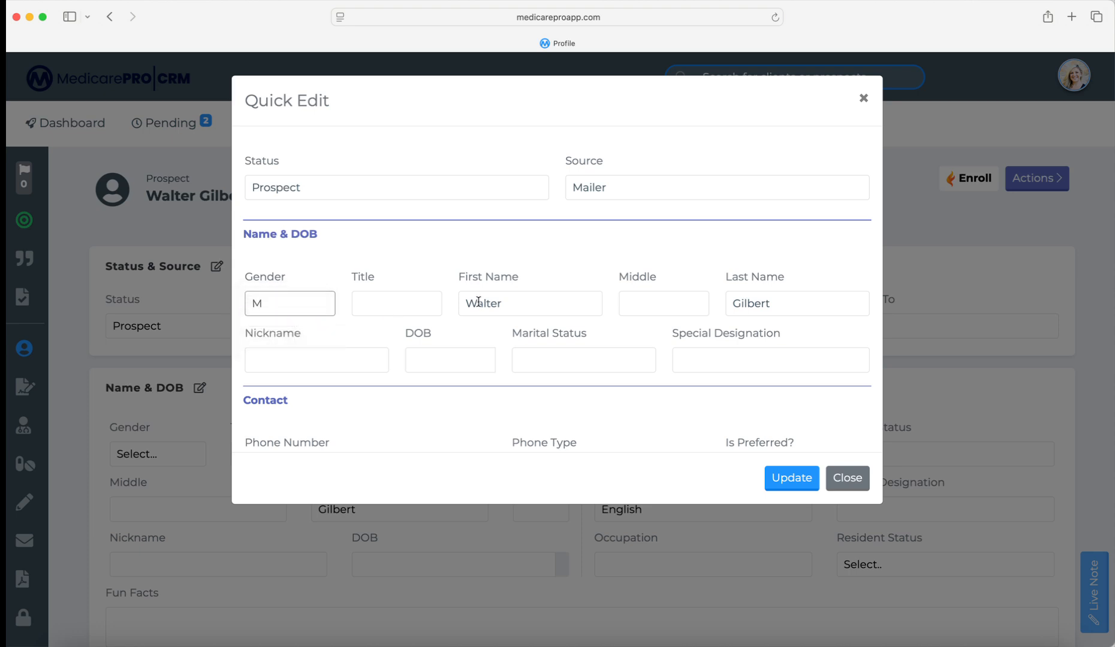
{"action": "left_click", "coordinate": [638, 305]}
{"action": "type", "text": "David"}
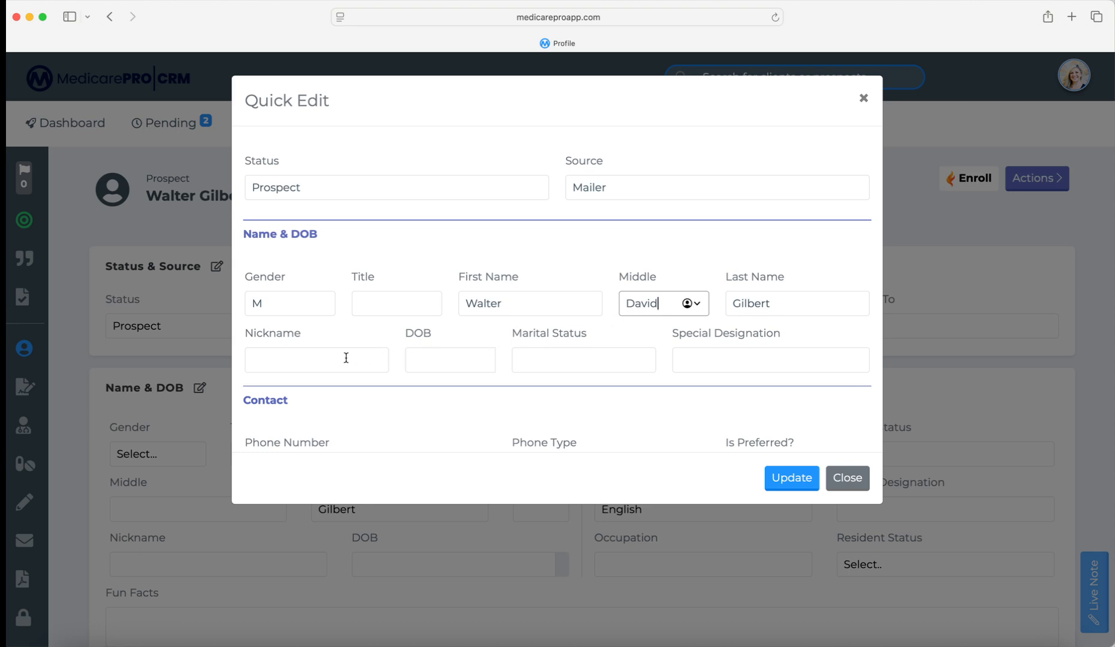
- Enter birth date 11/19/1965 and set marital status to Married
{"action": "left_click", "coordinate": [426, 360]}
{"action": "type", "text": "1"}
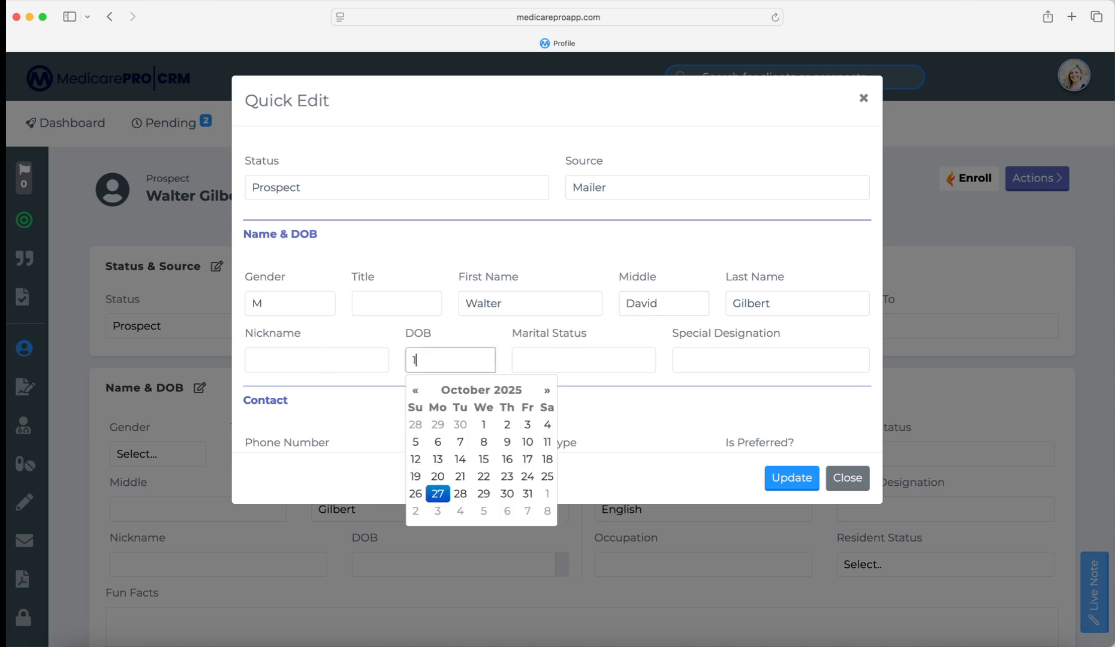
{"action": "type", "text": "1/19/1965"}
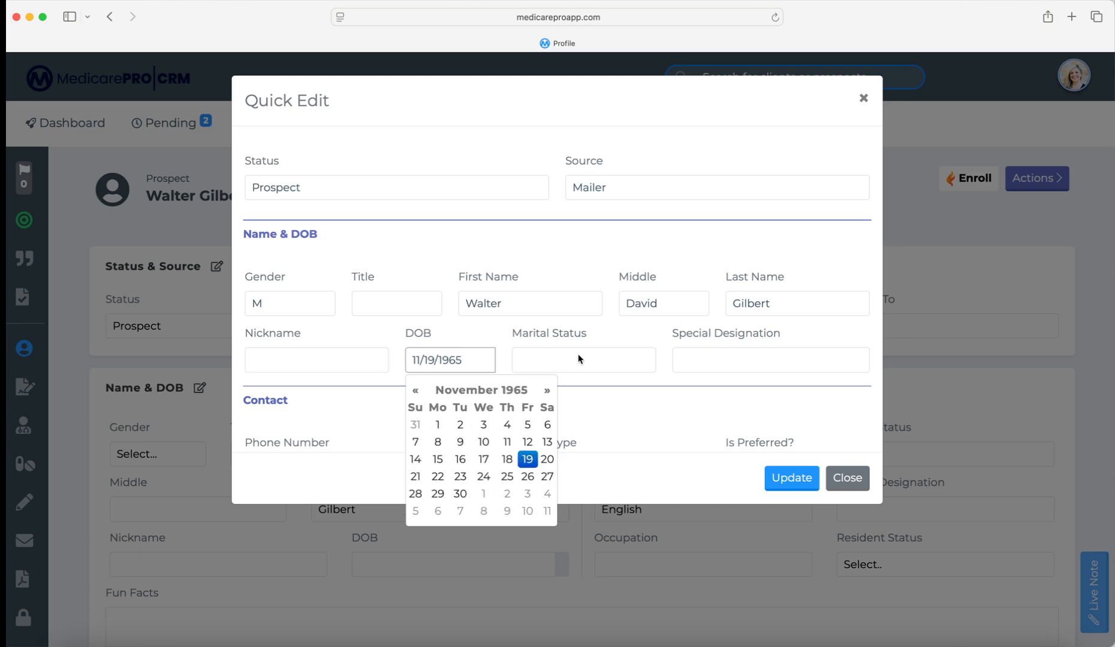
{"action": "left_click", "coordinate": [577, 358]}
{"action": "left_click", "coordinate": [571, 247]}
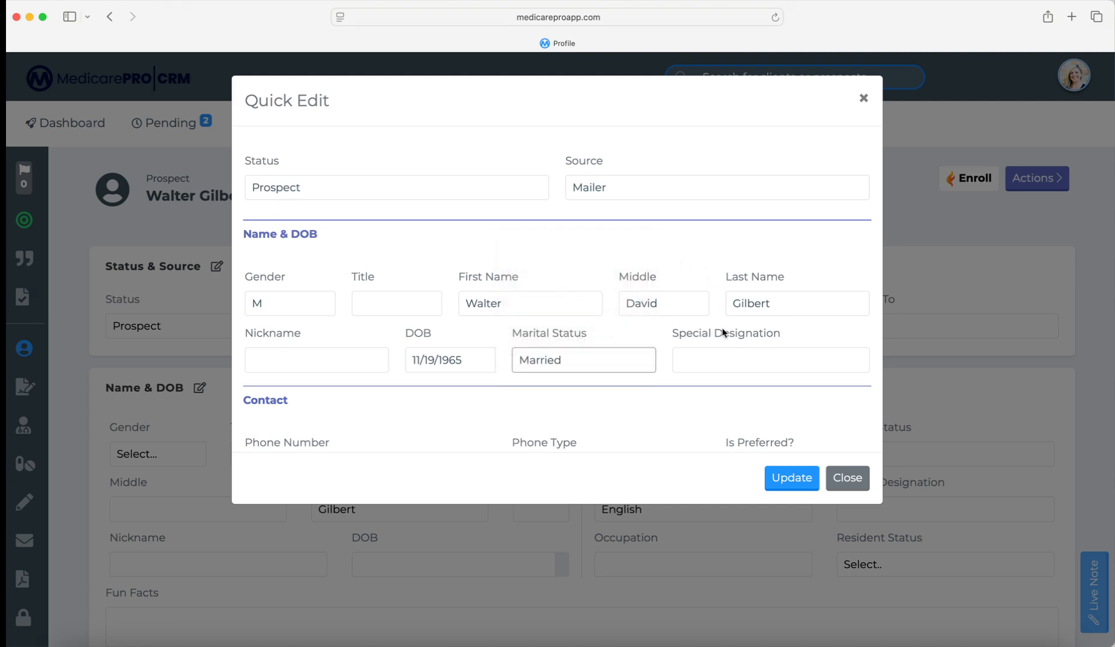
{"action": "left_click", "coordinate": [734, 362]}
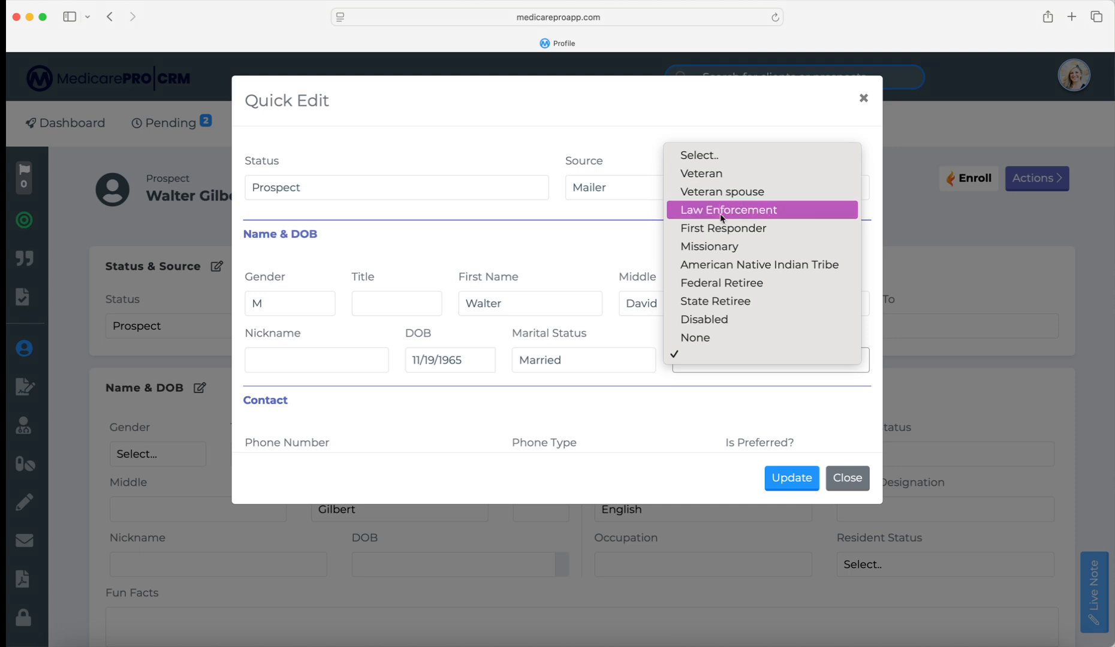
- Mark the prospect as a Veteran and add their phone number as a Cell phone
{"action": "left_click", "coordinate": [717, 180]}
{"action": "scroll", "coordinate": [632, 368], "scroll_direction": "down", "scroll_amount": 5}
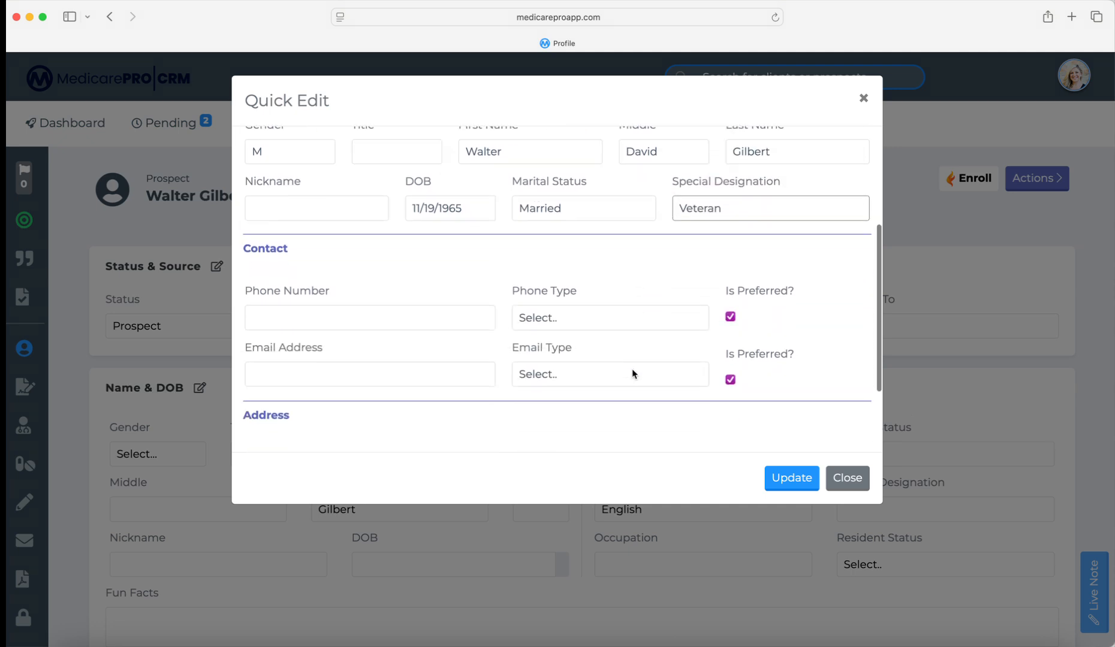
{"action": "left_click", "coordinate": [410, 269]}
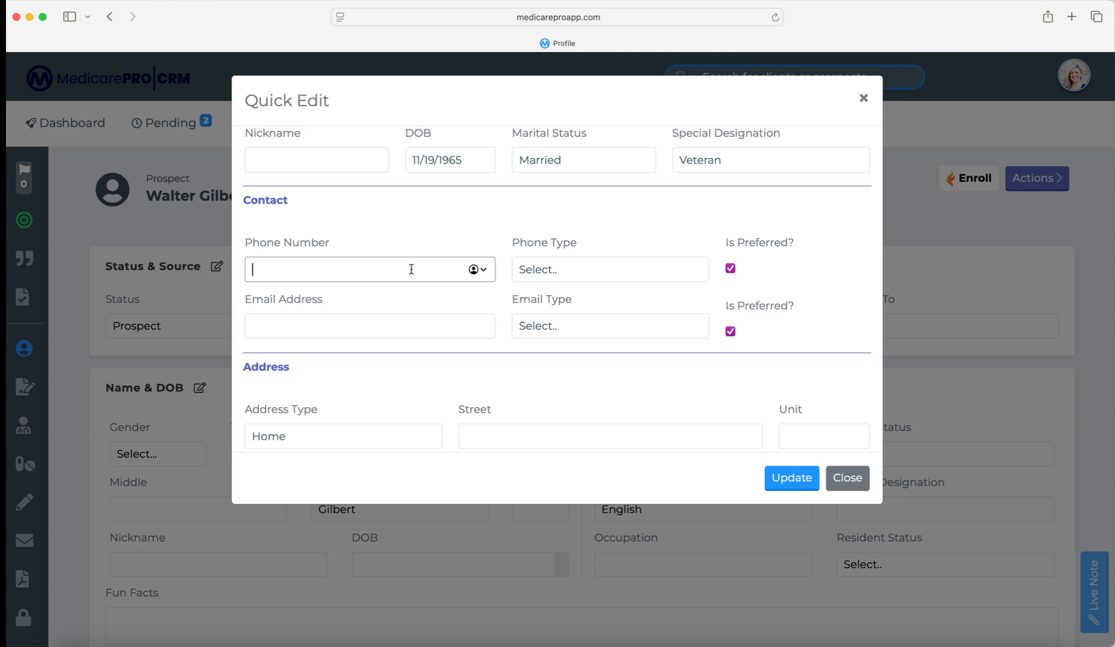
{"action": "type", "text": "480) 555-4433"}
{"action": "left_click", "coordinate": [625, 268]}
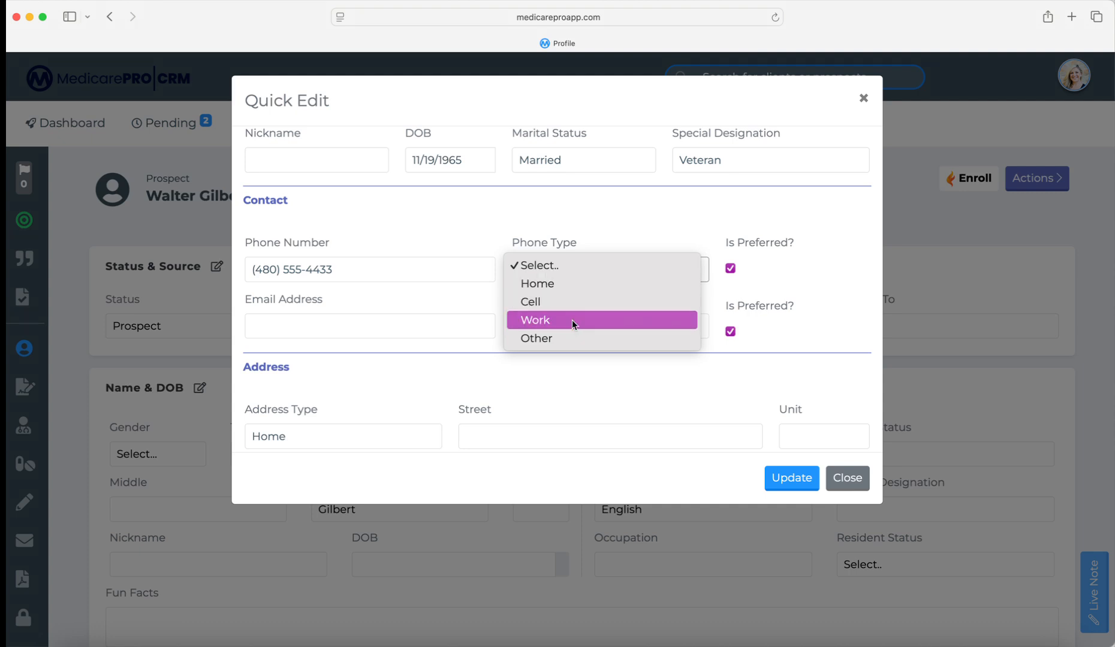
{"action": "left_click", "coordinate": [537, 303]}
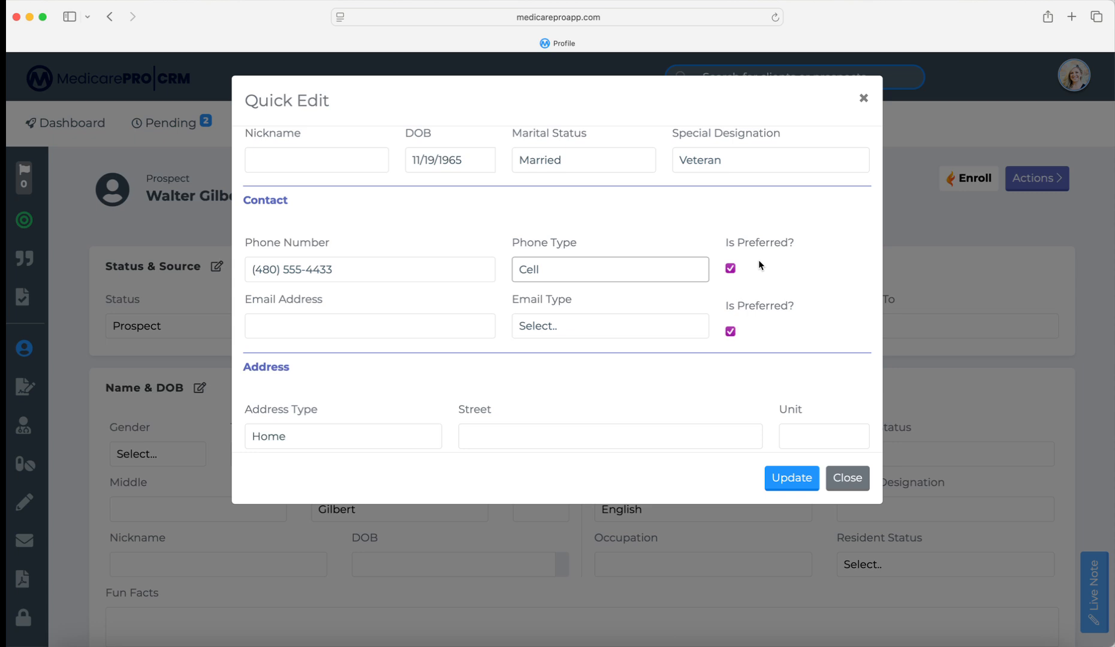
- Enter the prospect's e-mail address with email type Personal
{"action": "scroll", "coordinate": [732, 273], "scroll_direction": "down", "scroll_amount": 2}
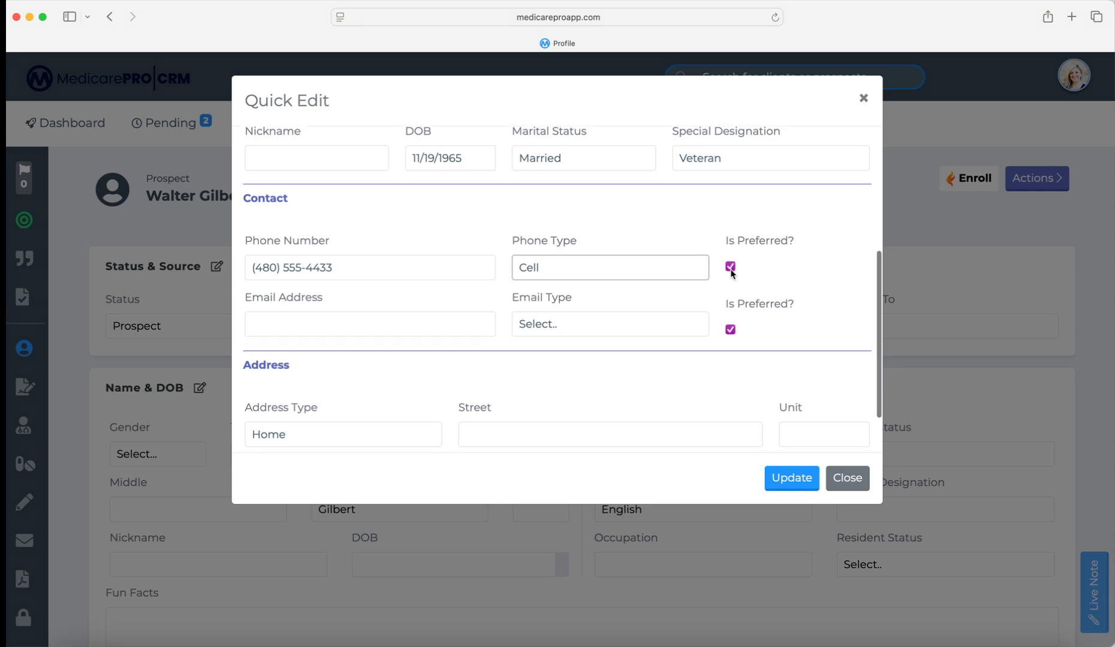
{"action": "left_click", "coordinate": [423, 305]}
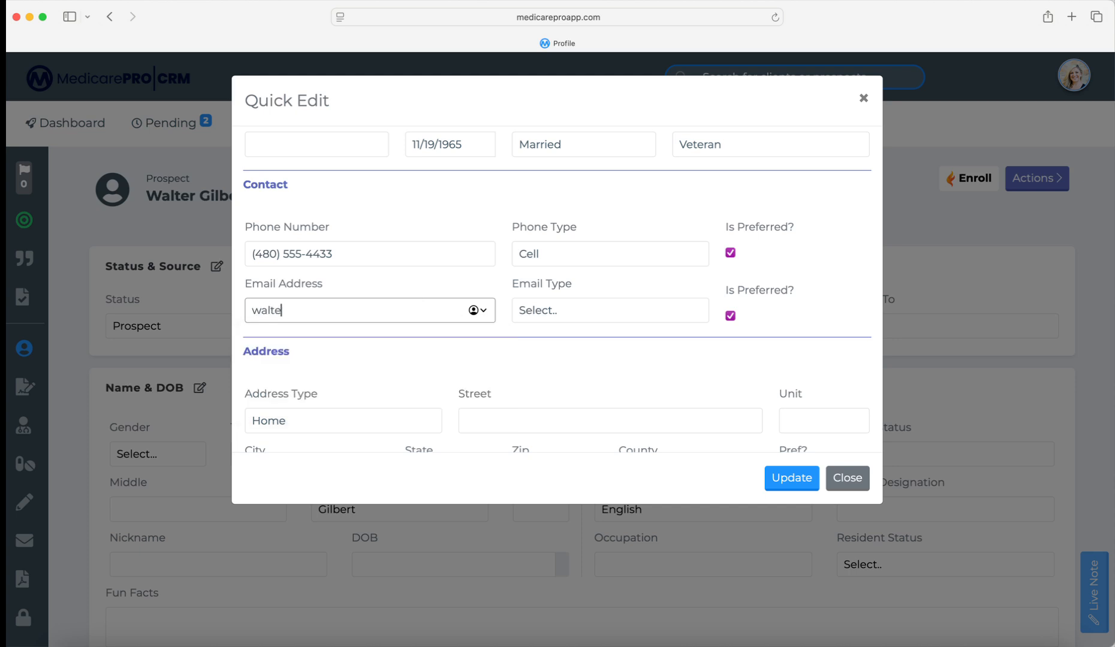
{"action": "left_click", "coordinate": [575, 308]}
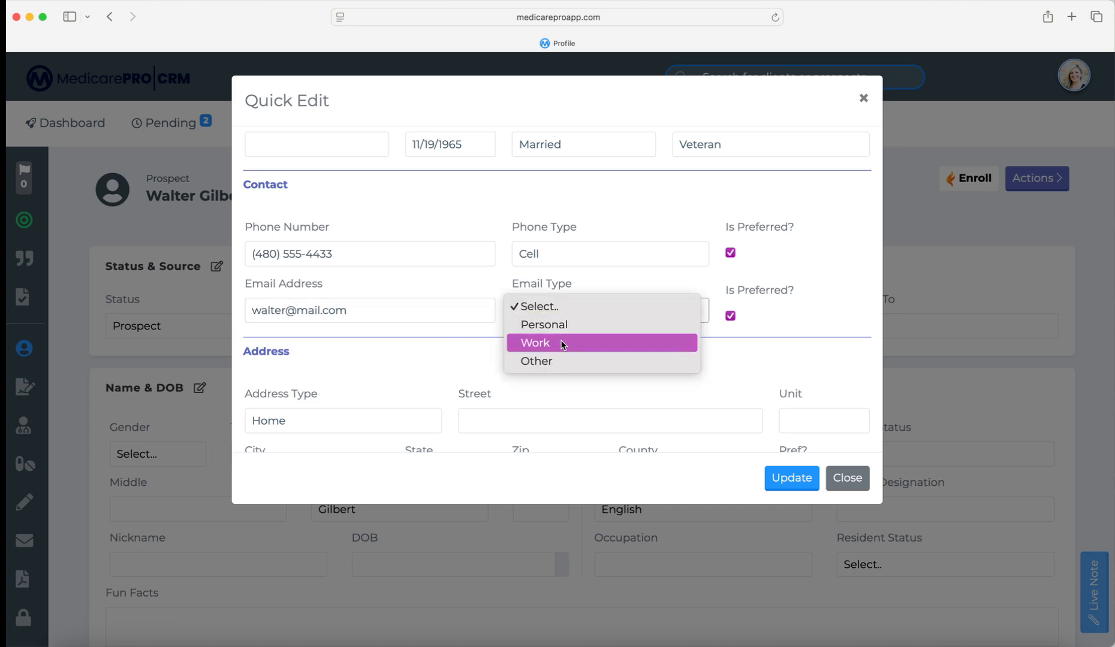
{"action": "left_click", "coordinate": [564, 324]}
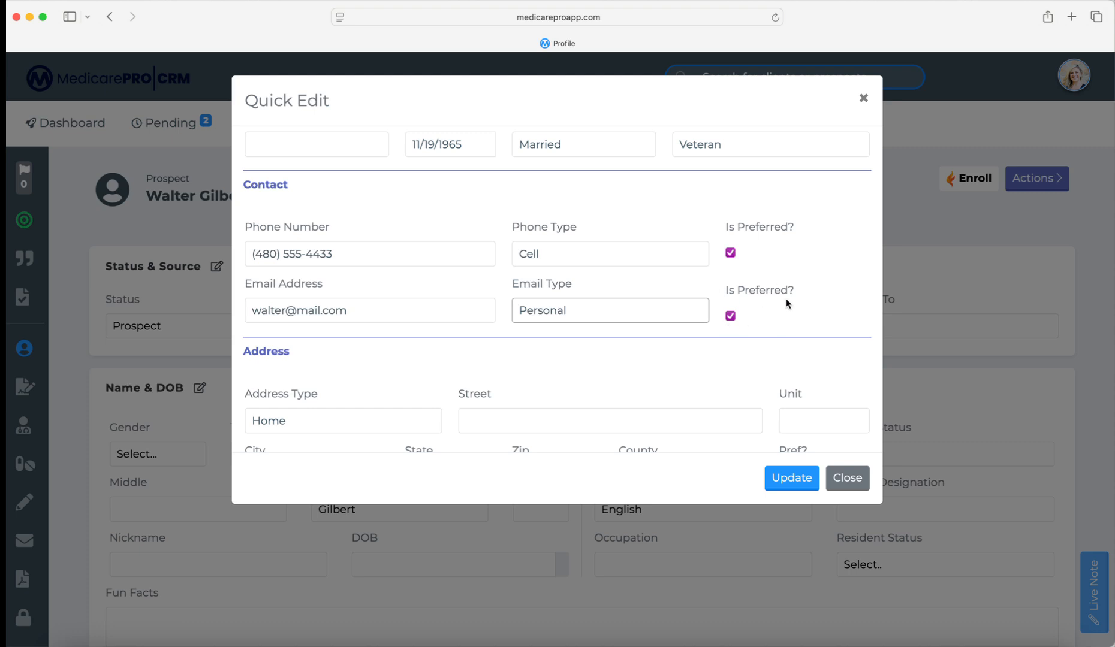
{"action": "scroll", "coordinate": [786, 306], "scroll_direction": "down", "scroll_amount": 1}
- Enter the home address street and city, dismissing the browser's autofill suggestion
{"action": "scroll", "coordinate": [730, 293], "scroll_direction": "down", "scroll_amount": 1}
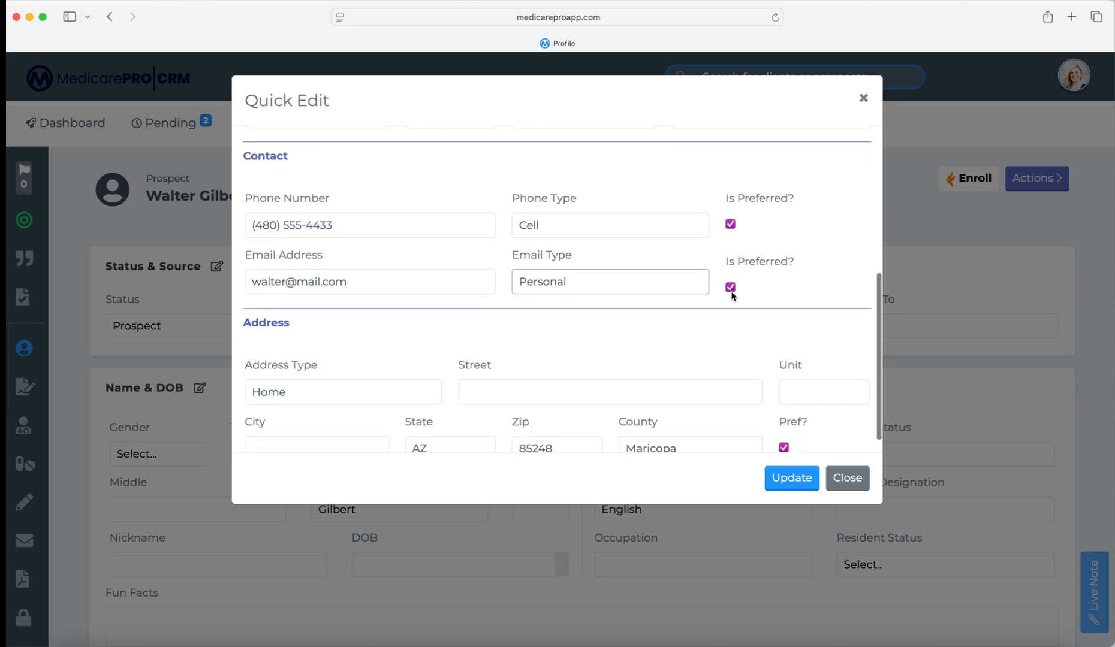
{"action": "left_click", "coordinate": [578, 364]}
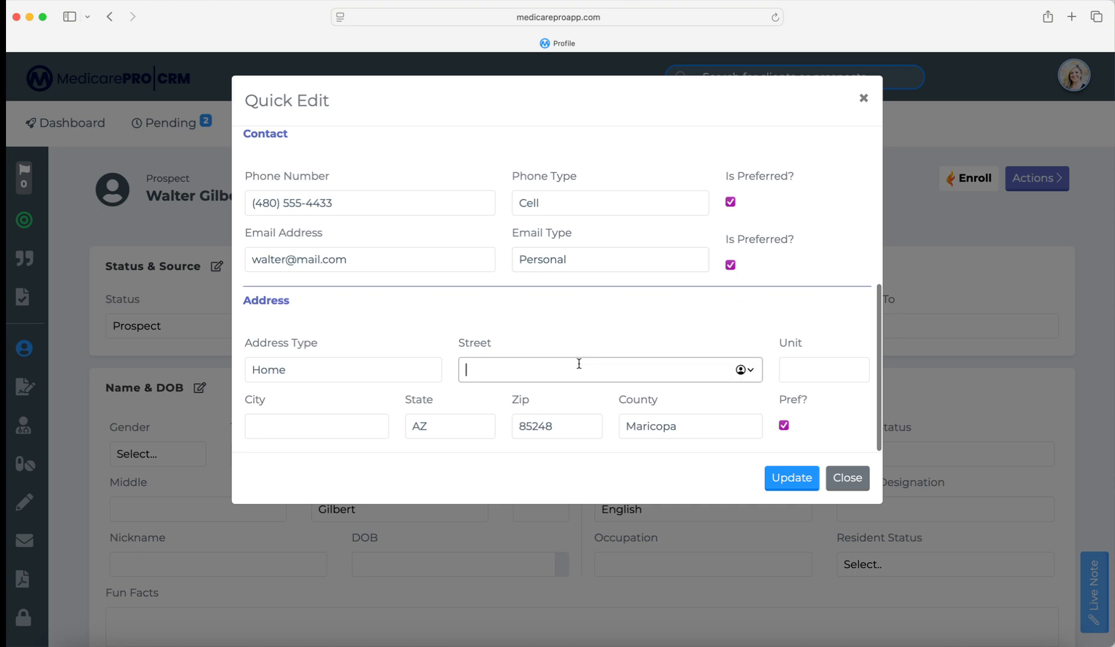
{"action": "type", "text": "123 Main"}
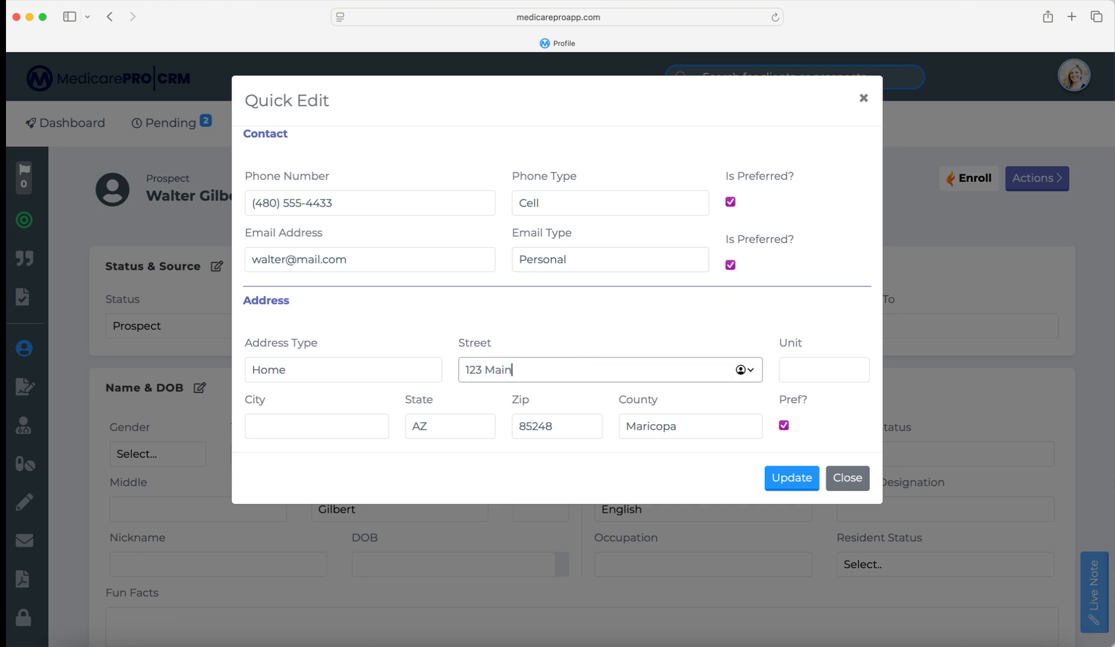
{"action": "scroll", "coordinate": [587, 363], "scroll_direction": "down", "scroll_amount": 1}
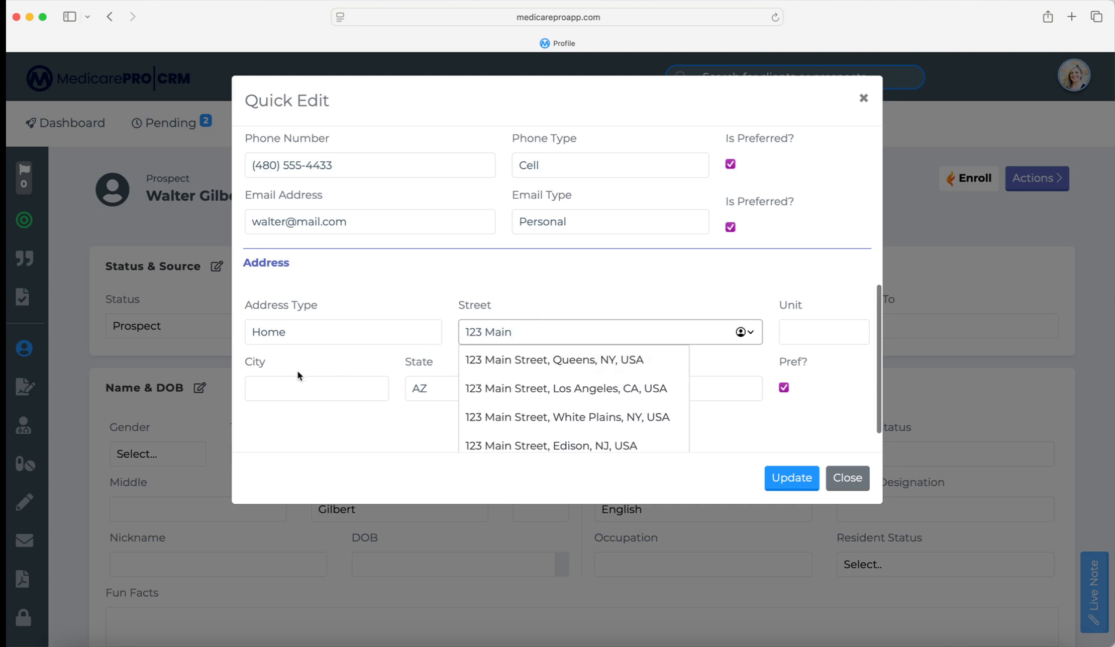
{"action": "left_click", "coordinate": [304, 390]}
{"action": "type", "text": "Ca"}
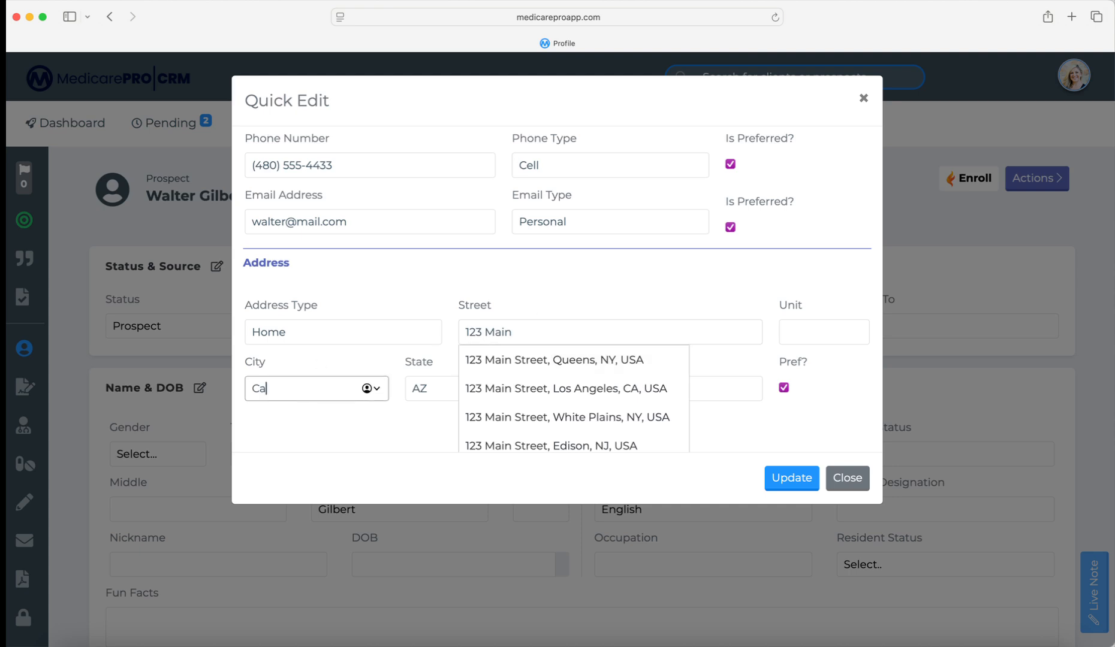
{"action": "type", "text": "andler"}
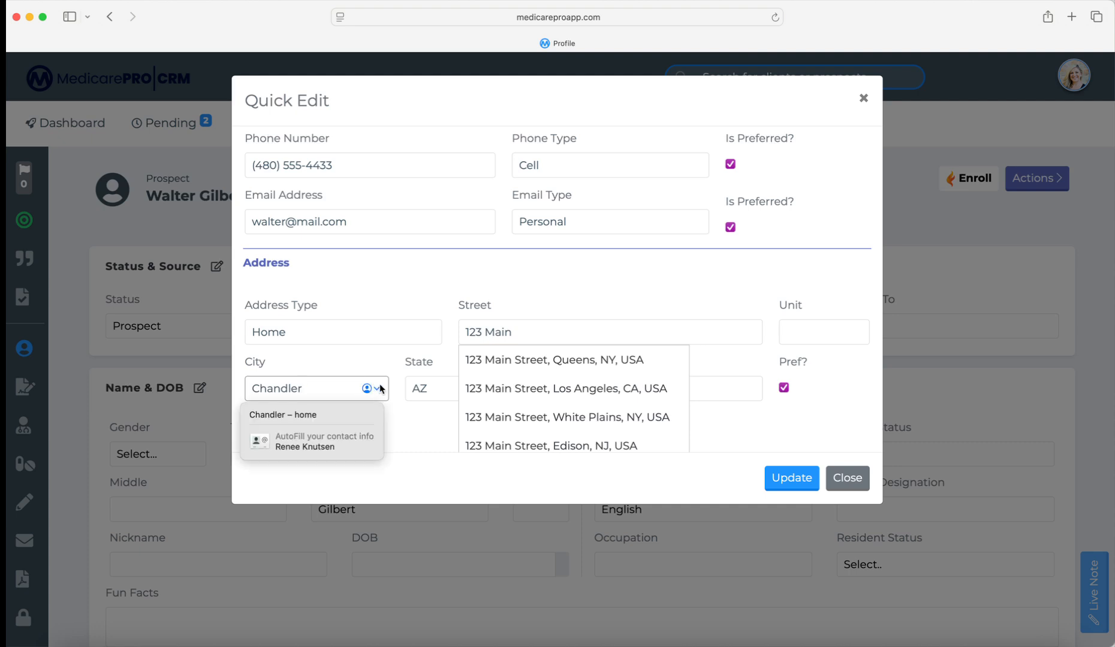
{"action": "left_click", "coordinate": [418, 431]}
{"action": "scroll", "coordinate": [539, 420], "scroll_direction": "up", "scroll_amount": 2}
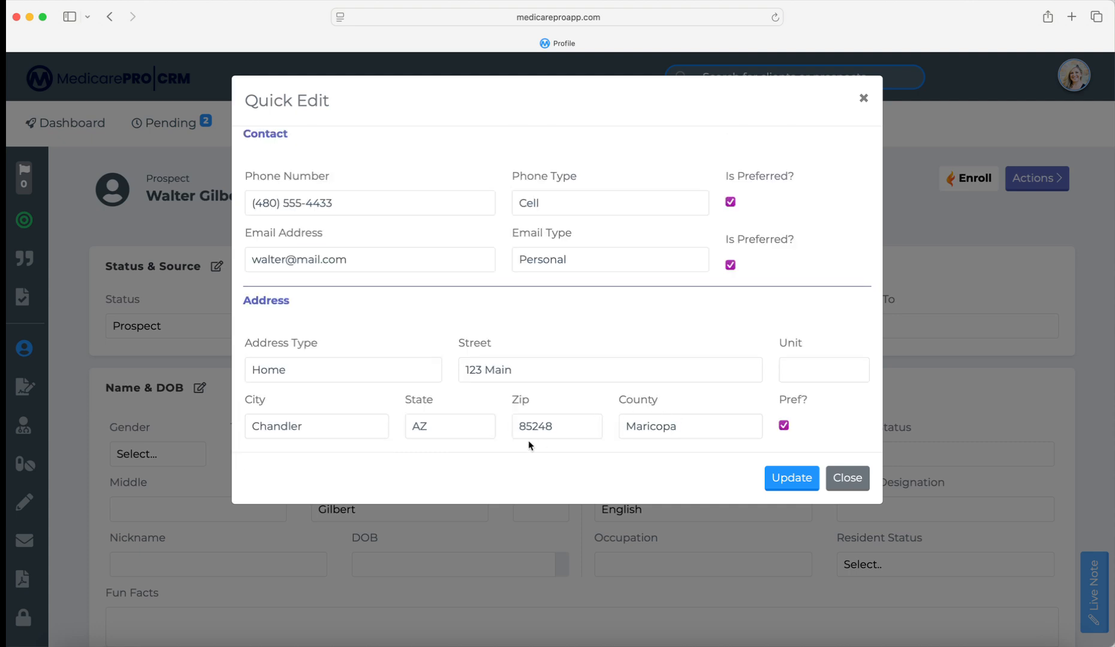
{"action": "scroll", "coordinate": [526, 437], "scroll_direction": "up", "scroll_amount": 1}
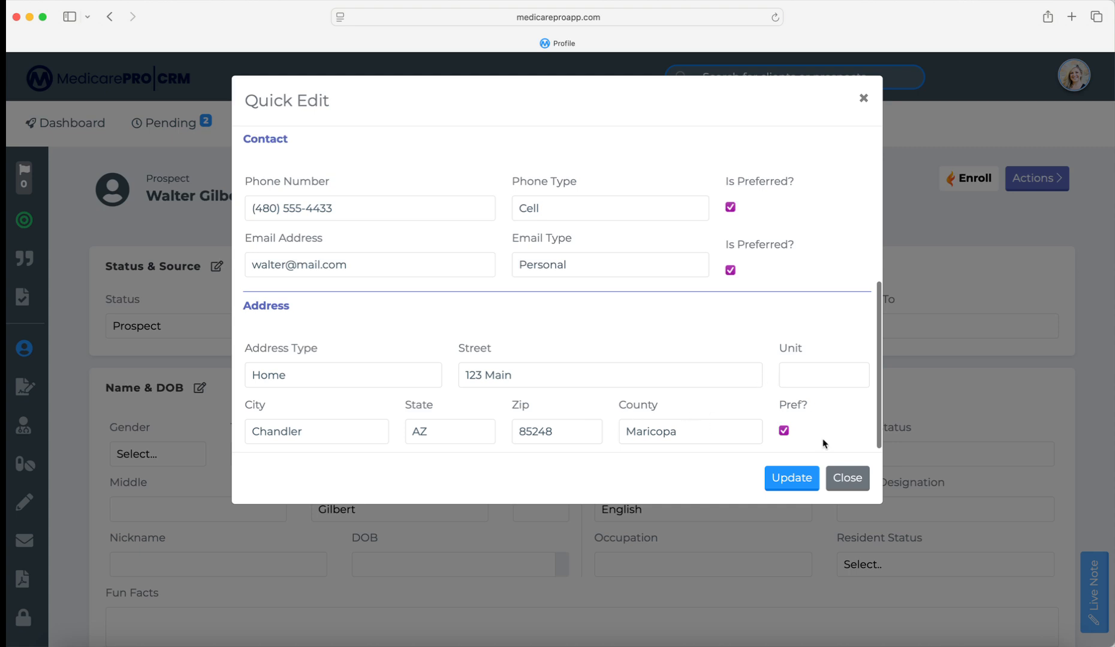
- Update the Quick Edit changes and review the profile's Contact and Address(s) sections
{"action": "left_click", "coordinate": [792, 479]}
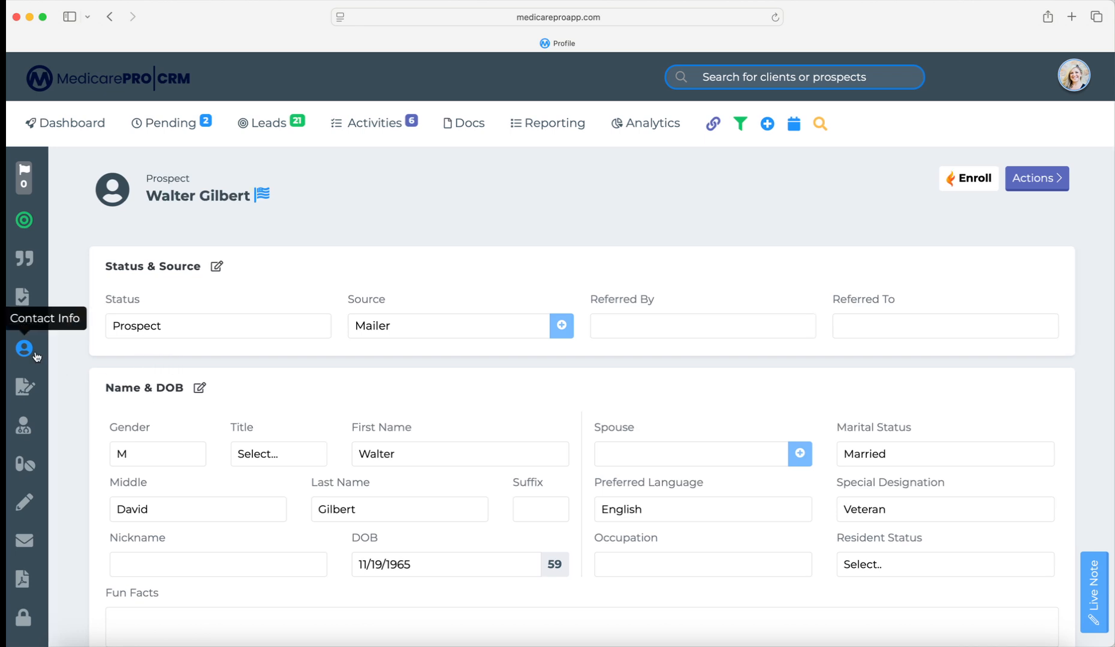
{"action": "scroll", "coordinate": [32, 351], "scroll_direction": "down", "scroll_amount": 1}
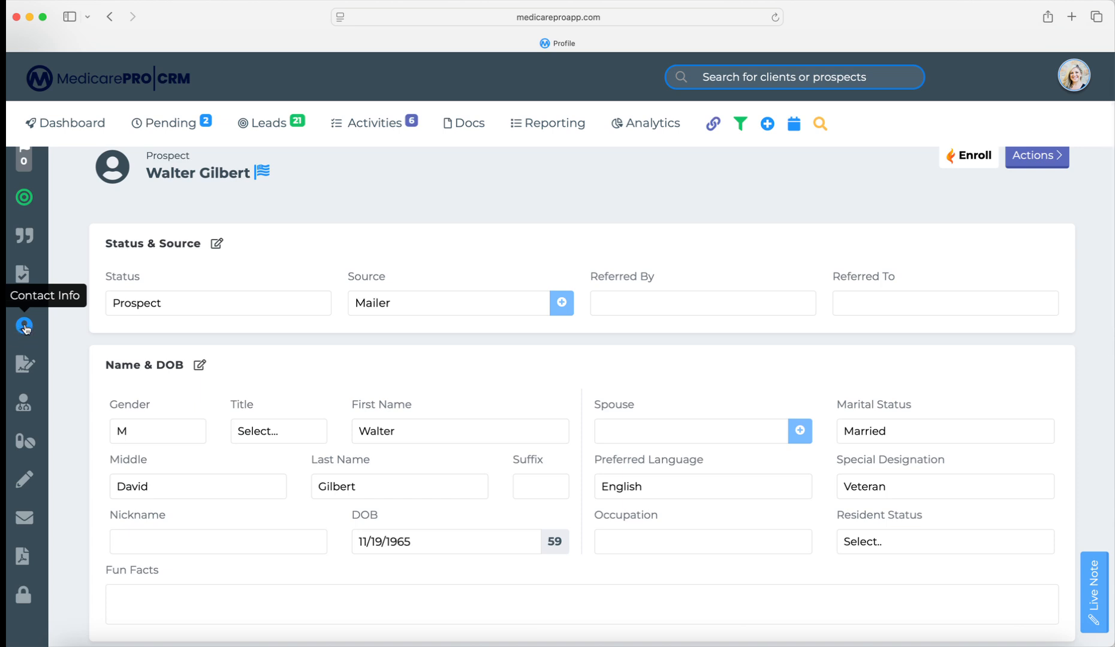
{"action": "scroll", "coordinate": [221, 324], "scroll_direction": "down", "scroll_amount": 5}
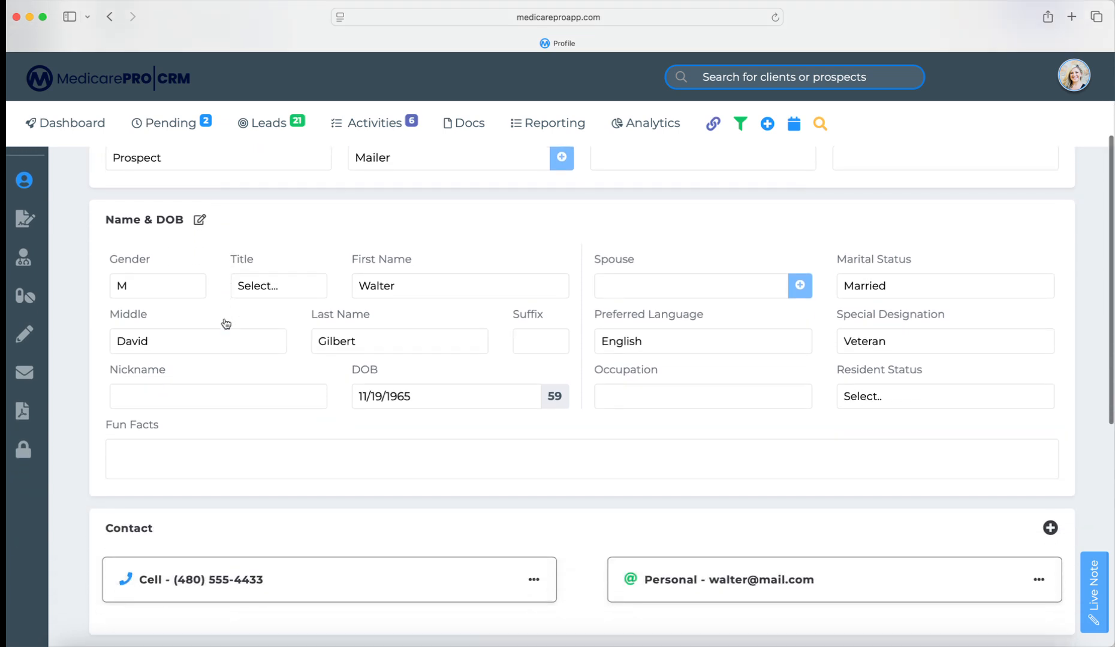
{"action": "scroll", "coordinate": [225, 324], "scroll_direction": "down", "scroll_amount": 4}
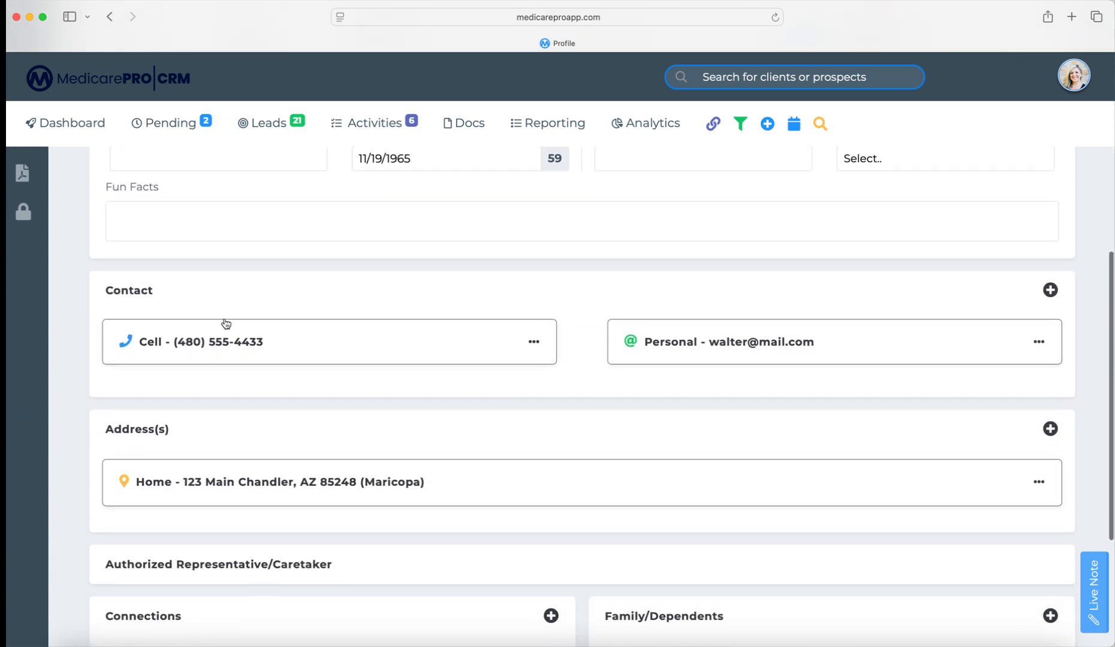
{"action": "scroll", "coordinate": [226, 324], "scroll_direction": "down", "scroll_amount": 3}
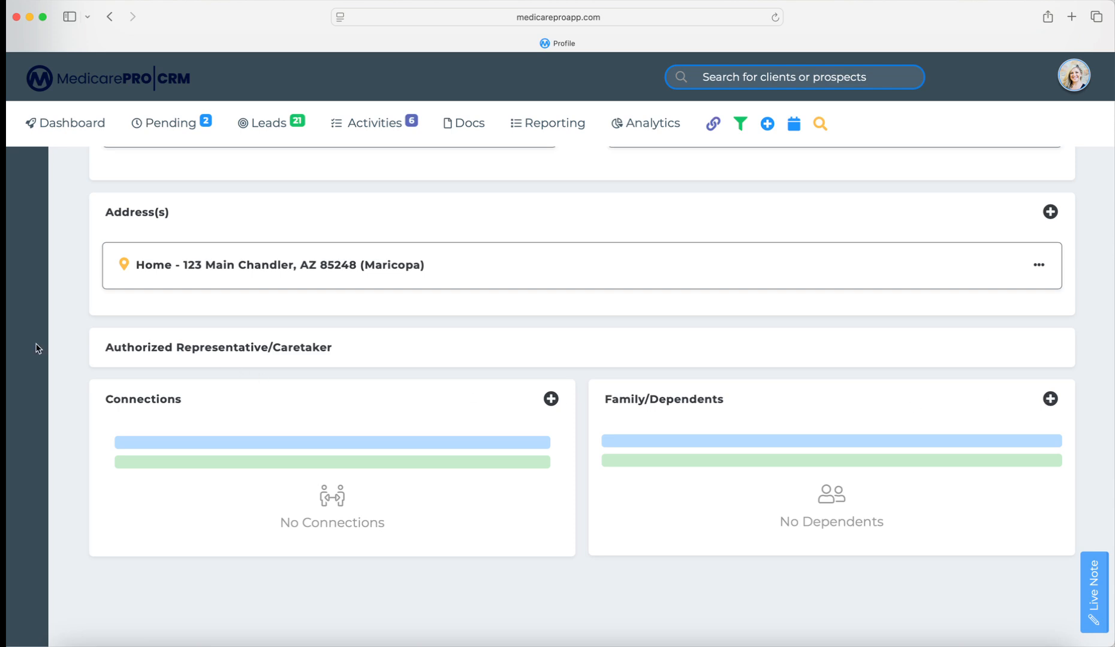
{"action": "scroll", "coordinate": [38, 346], "scroll_direction": "up", "scroll_amount": 8}
{"action": "scroll", "coordinate": [38, 349], "scroll_direction": "up", "scroll_amount": 1}
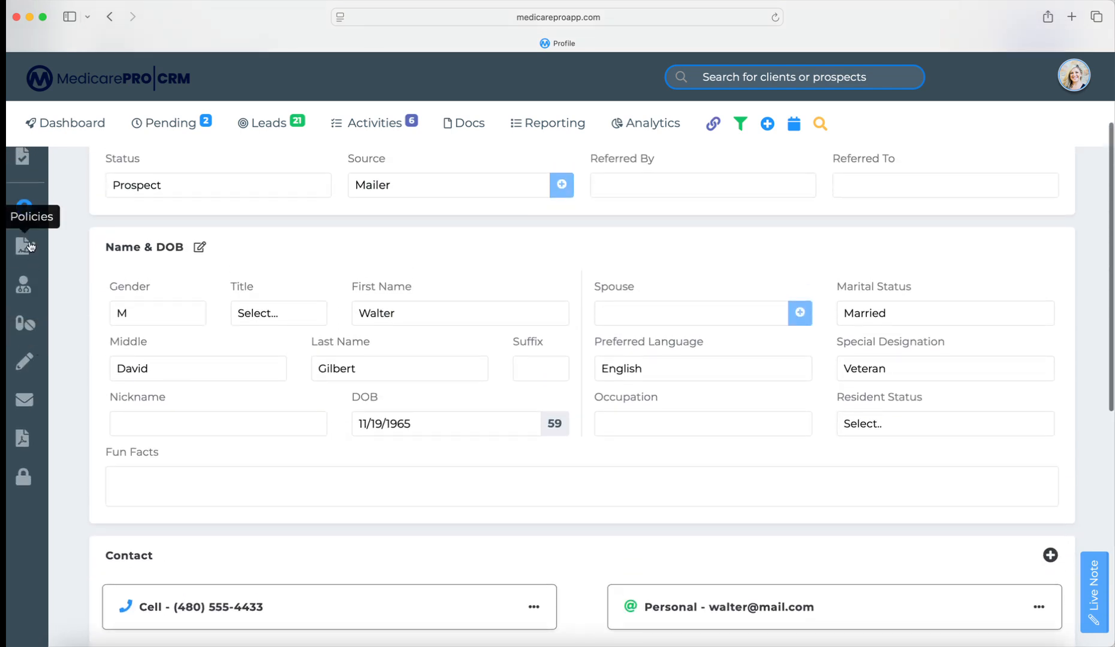
{"action": "scroll", "coordinate": [31, 221], "scroll_direction": "down", "scroll_amount": 1}
{"action": "scroll", "coordinate": [31, 222], "scroll_direction": "up", "scroll_amount": 1}
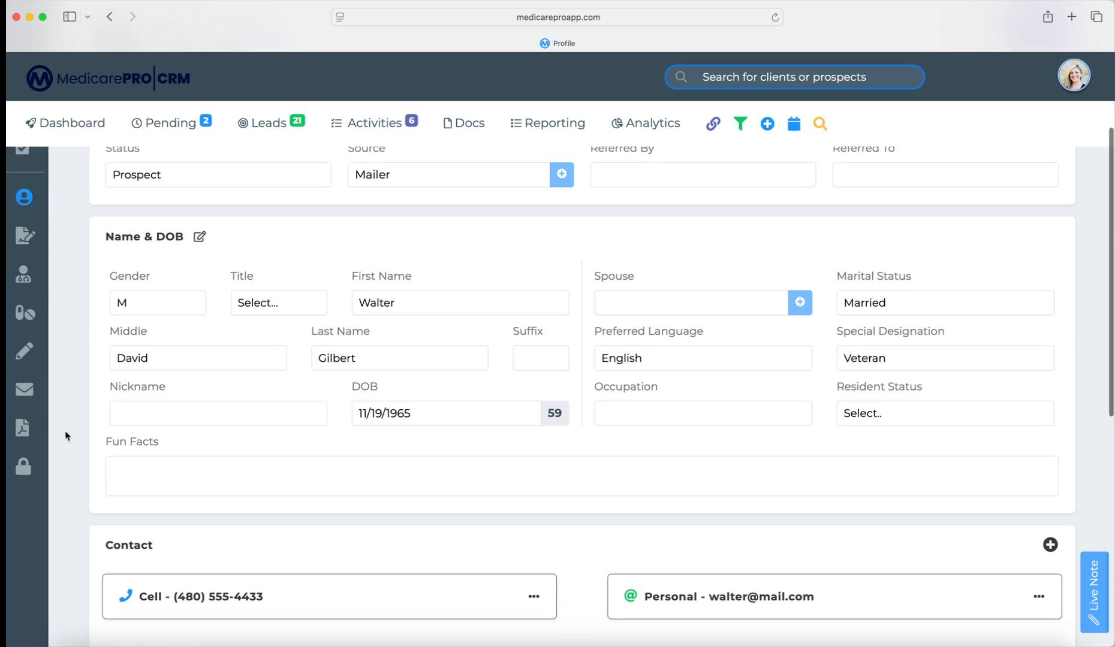
- Unlock the MBI/SS/PI page with the security PIN and scroll through its sections
{"action": "left_click", "coordinate": [23, 473]}
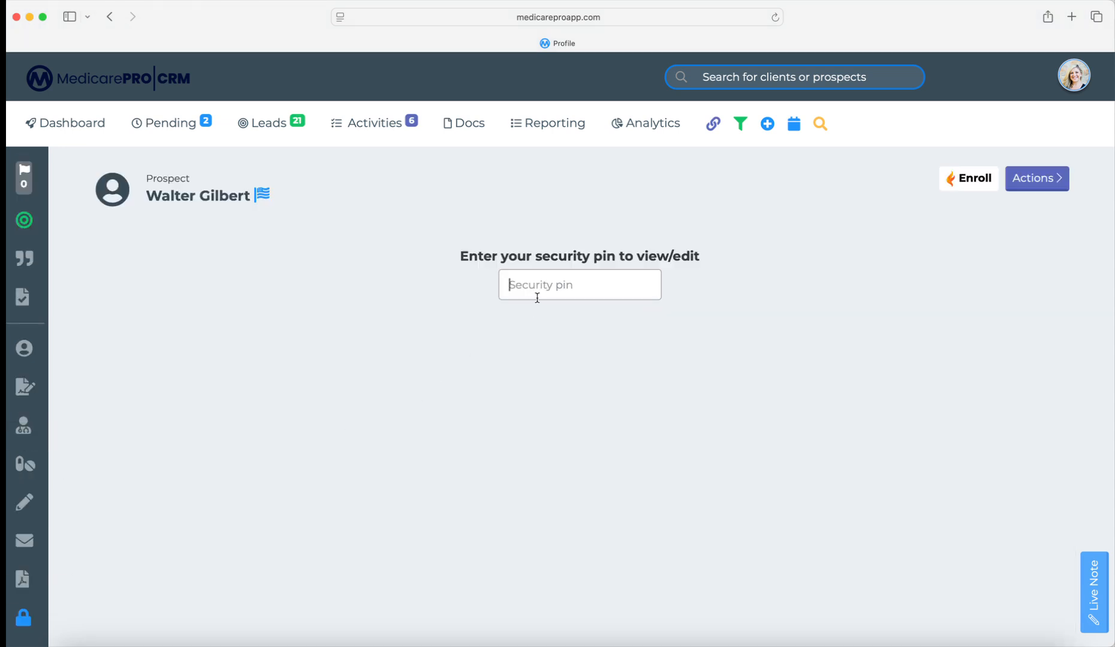
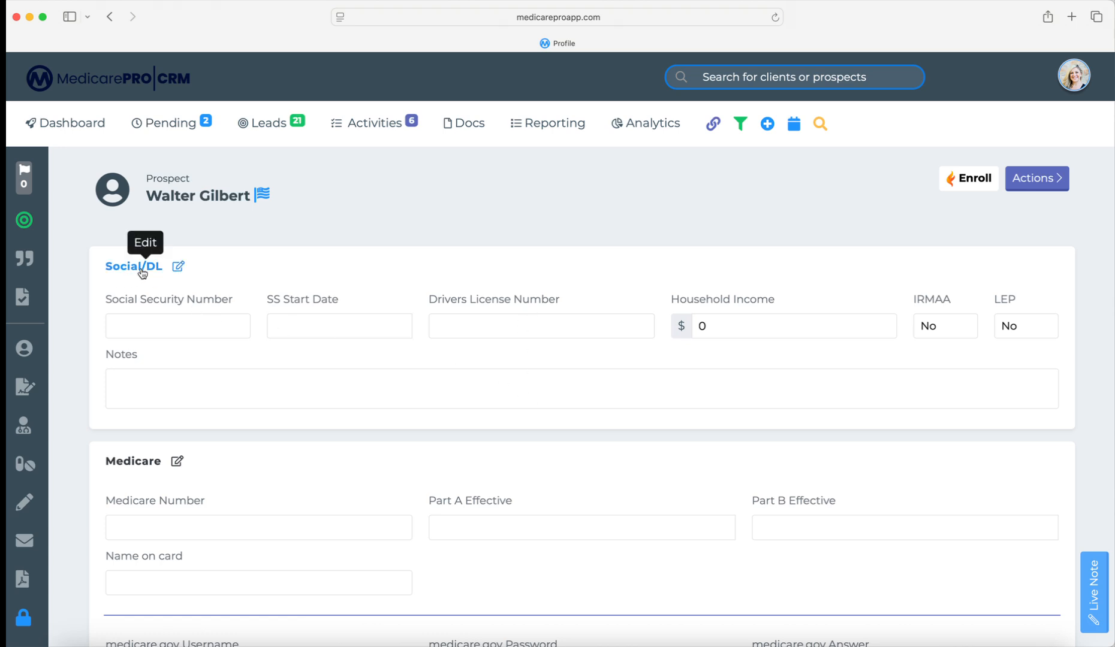
{"action": "scroll", "coordinate": [144, 274], "scroll_direction": "down", "scroll_amount": 1}
{"action": "scroll", "coordinate": [144, 274], "scroll_direction": "up", "scroll_amount": 1}
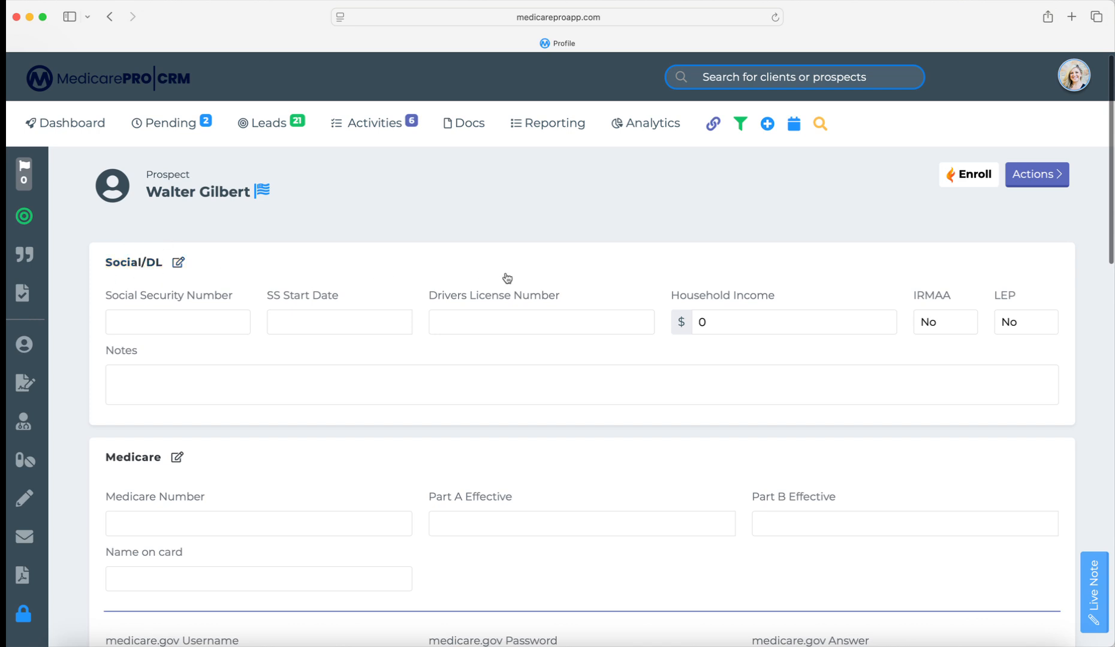
{"action": "scroll", "coordinate": [846, 330], "scroll_direction": "down", "scroll_amount": 3}
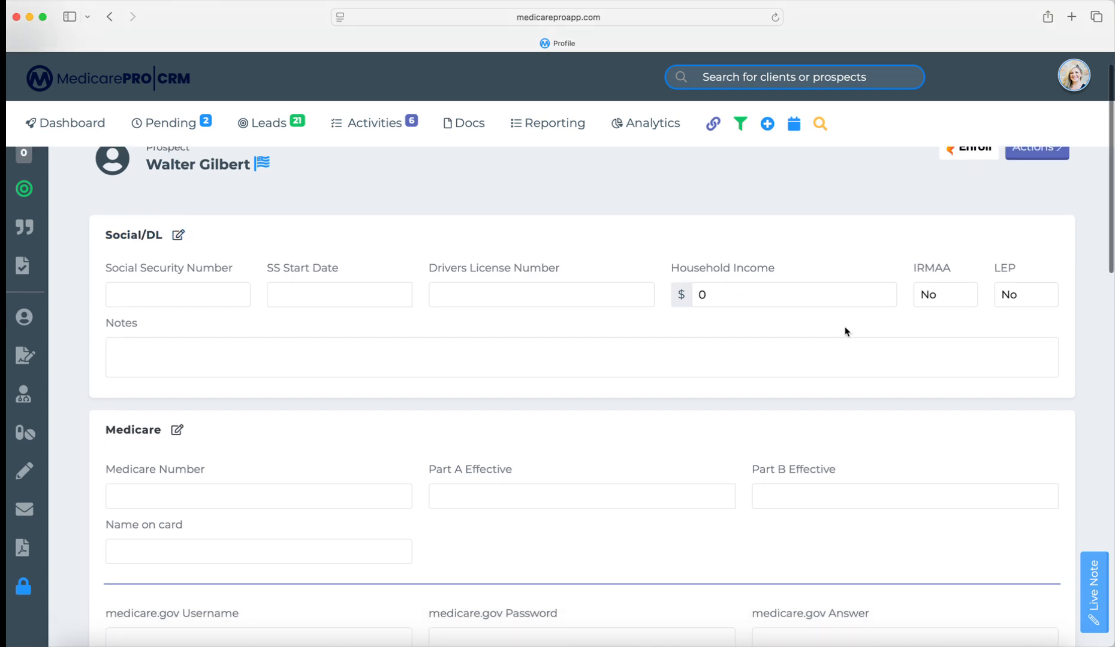
{"action": "scroll", "coordinate": [411, 390], "scroll_direction": "down", "scroll_amount": 8}
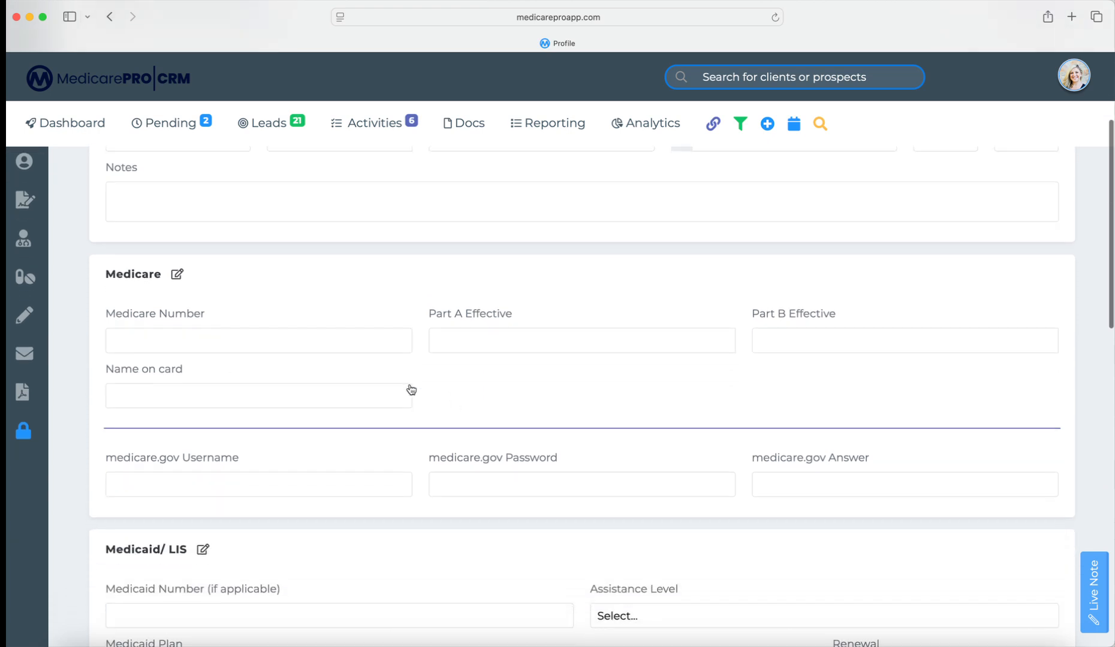
{"action": "scroll", "coordinate": [331, 348], "scroll_direction": "down", "scroll_amount": 8}
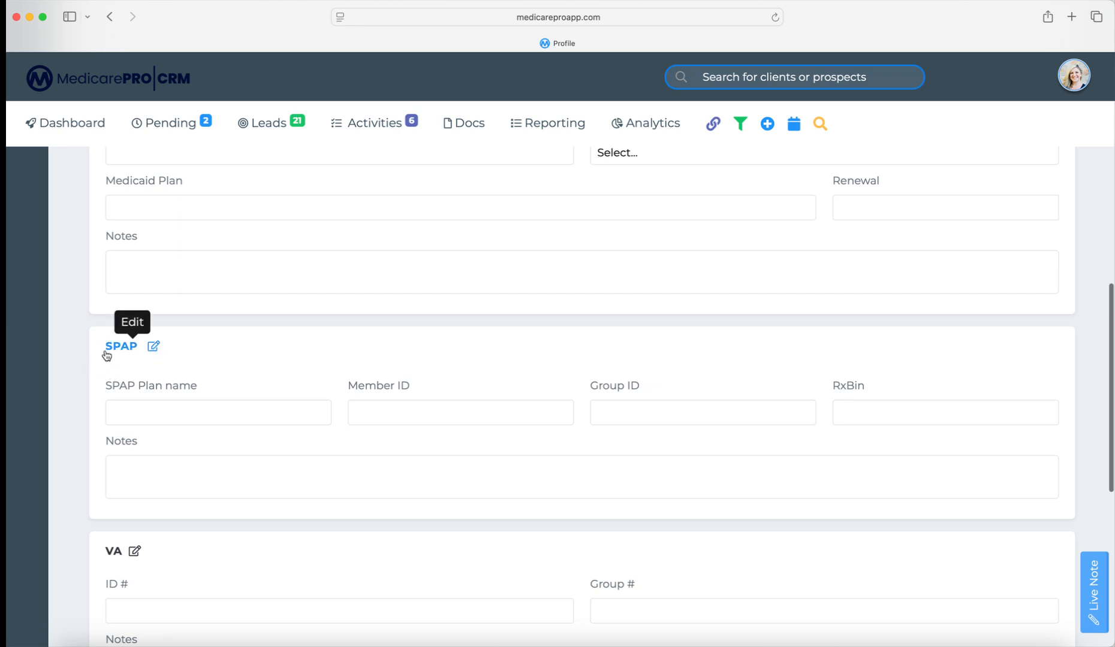
{"action": "scroll", "coordinate": [192, 357], "scroll_direction": "down", "scroll_amount": 9}
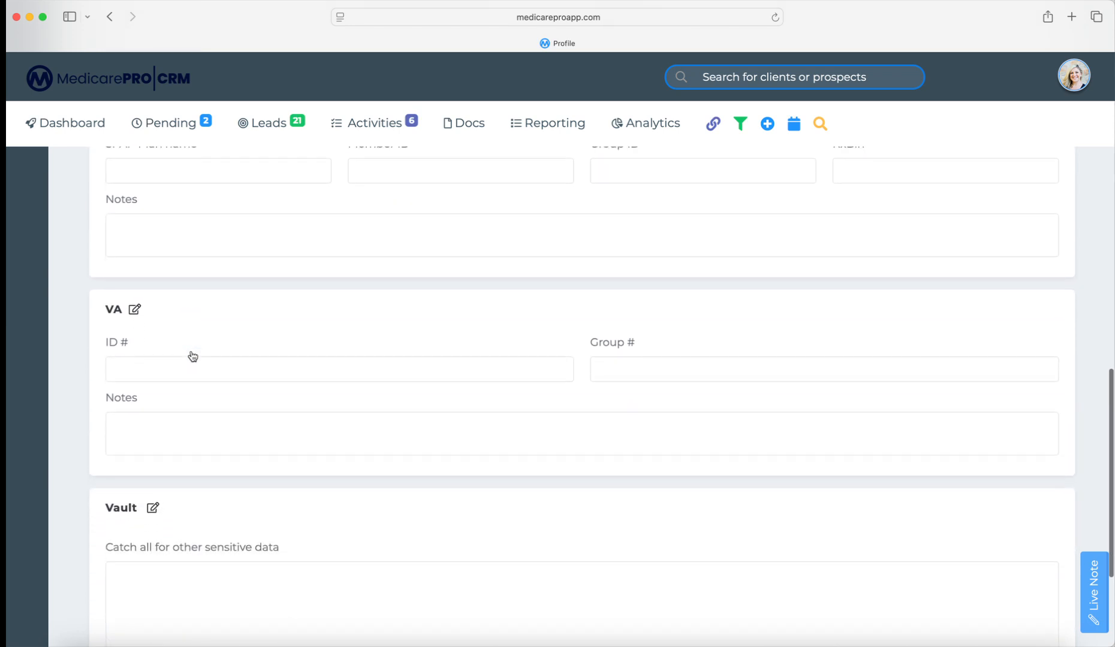
{"action": "scroll", "coordinate": [192, 357], "scroll_direction": "down", "scroll_amount": 4}
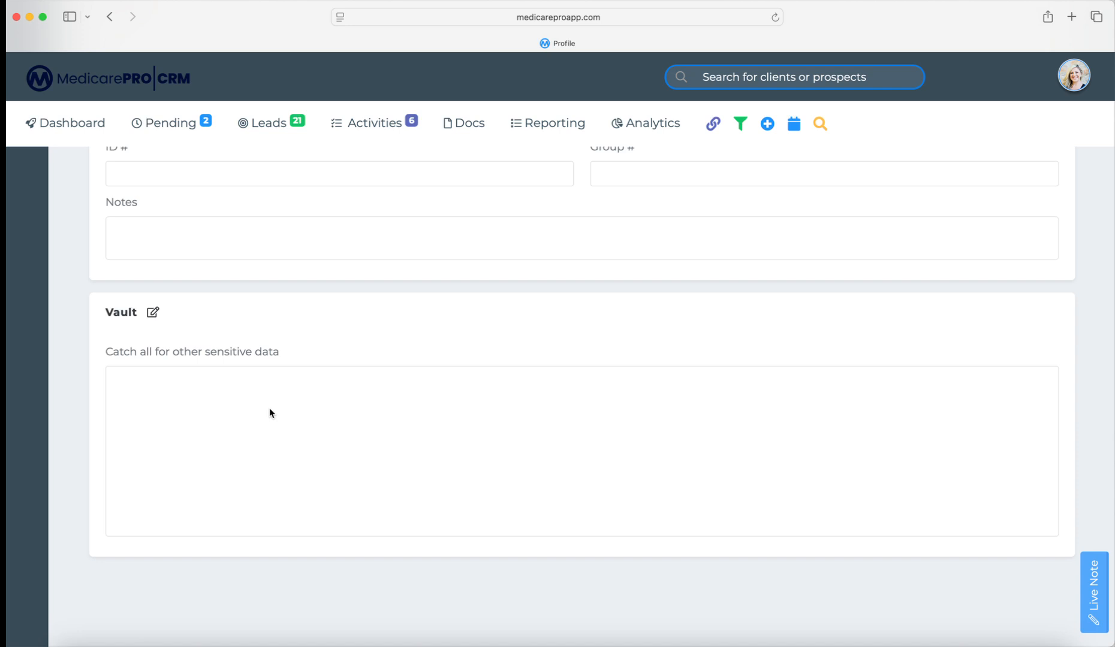
{"action": "scroll", "coordinate": [271, 396], "scroll_direction": "up", "scroll_amount": 10}
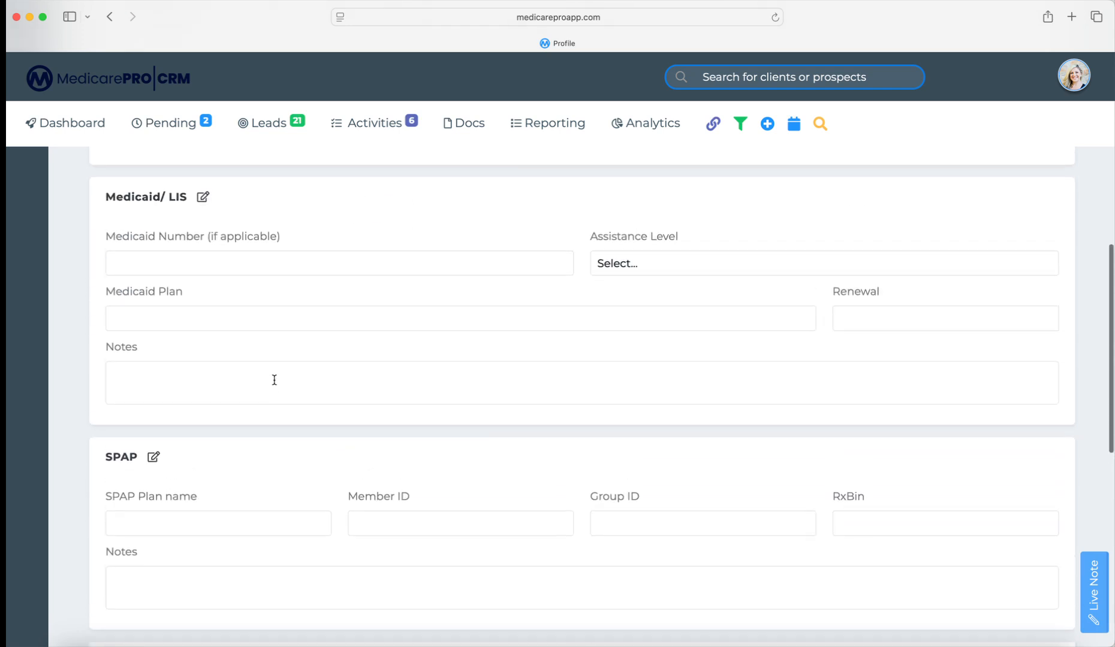
{"action": "scroll", "coordinate": [273, 380], "scroll_direction": "up", "scroll_amount": 8}
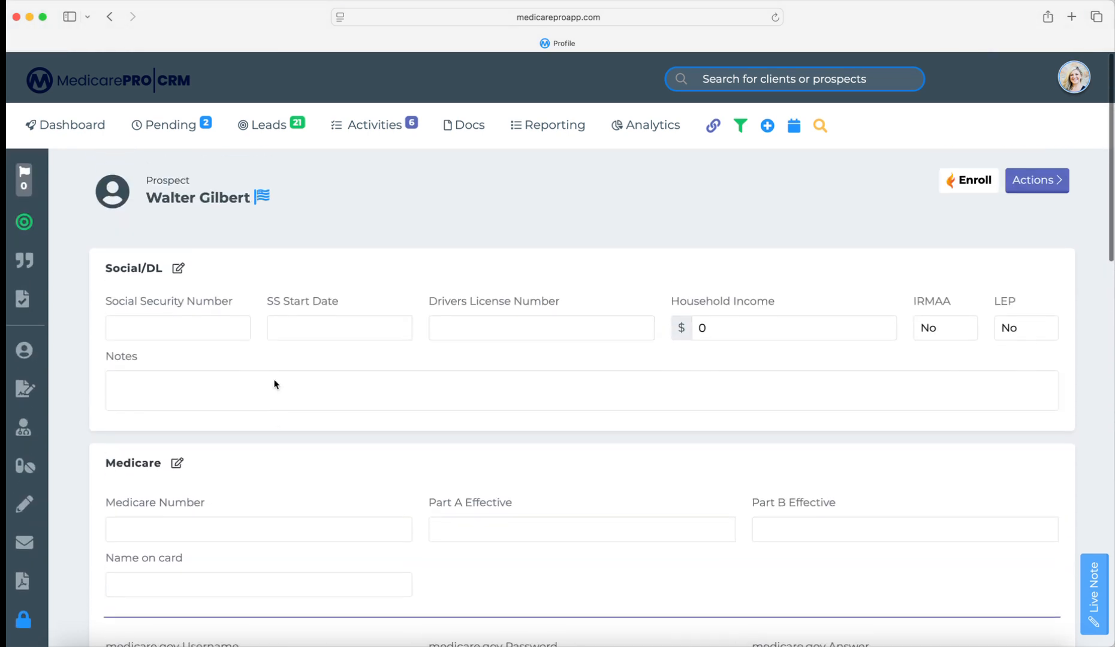
- Enter the prospect's Social Security Number under Social/DL and update it
{"action": "left_click", "coordinate": [177, 268]}
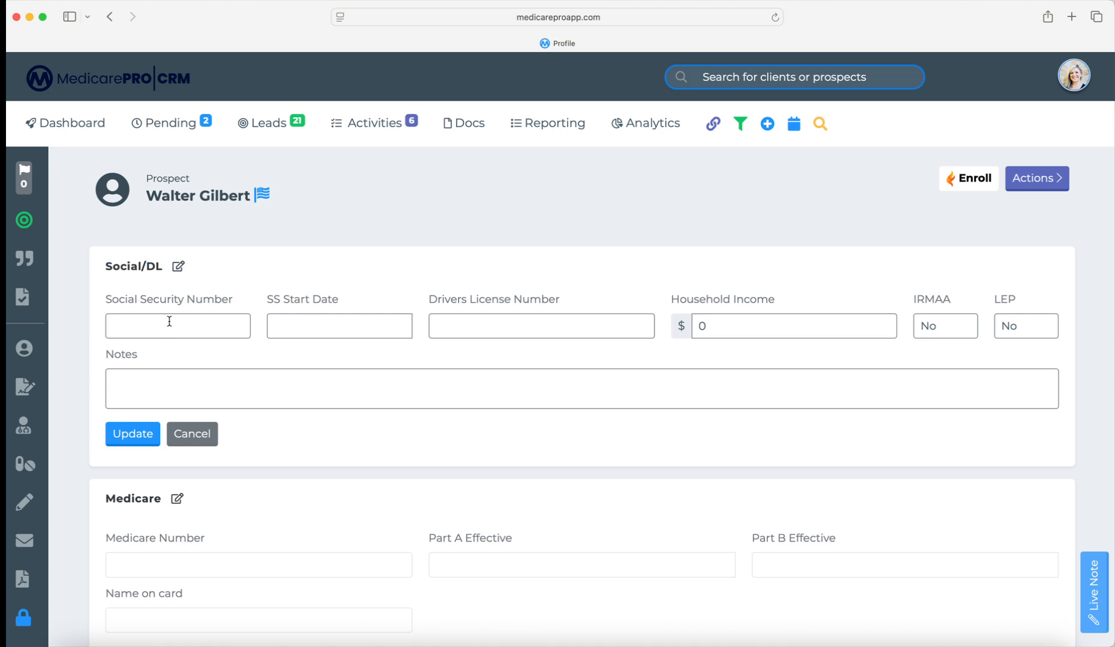
{"action": "left_click", "coordinate": [117, 432]}
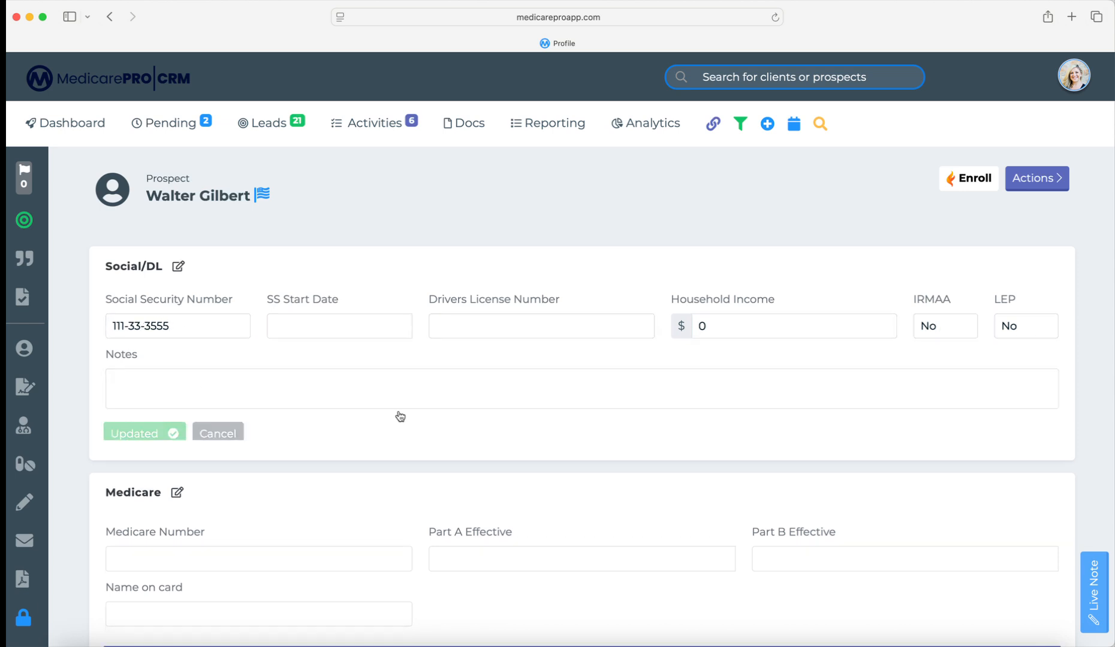